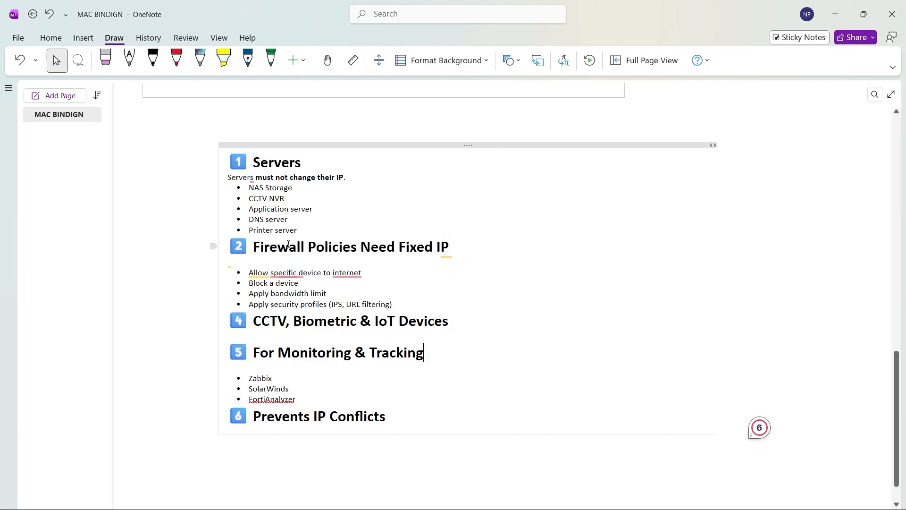
# Remove the blank line beneath the "Firewall Policies Need Fixed IP" heading
pyautogui.press('BackSpace')
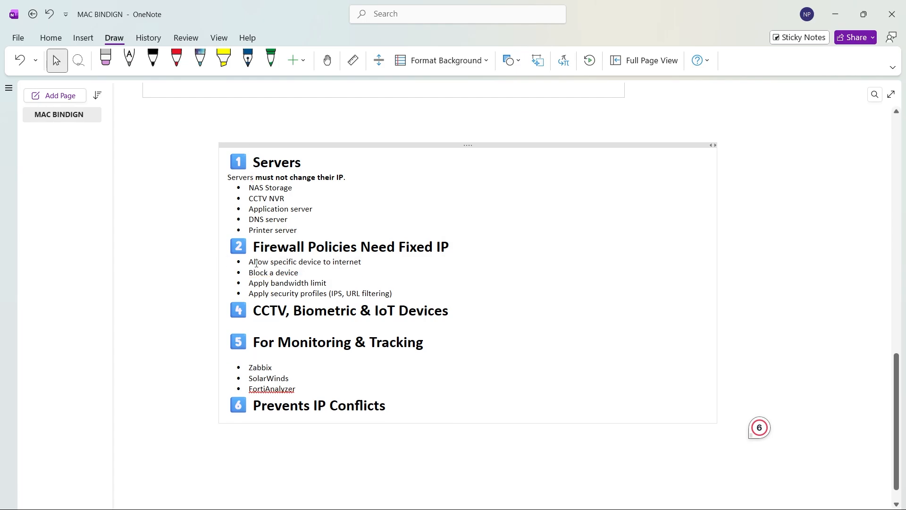
pyautogui.rightClick(347, 263)
pyautogui.press('Escape')
pyautogui.moveTo(287, 261)
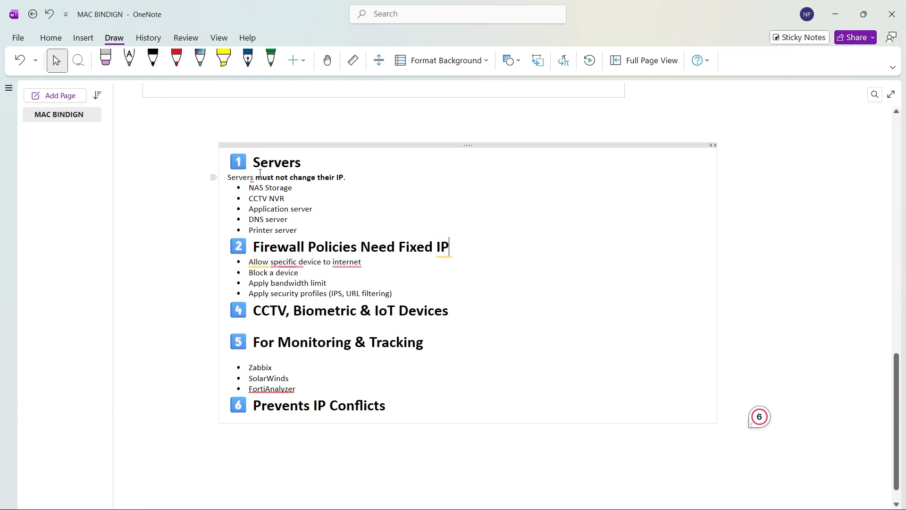
# Examine the Servers heading and the list of server types beneath it
pyautogui.moveTo(253, 163); pyautogui.dragTo(312, 163)
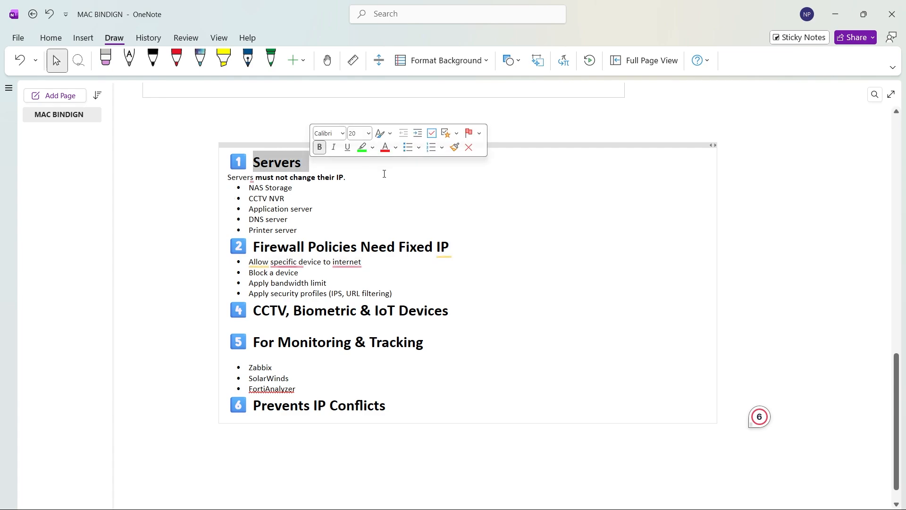
pyautogui.click(370, 204)
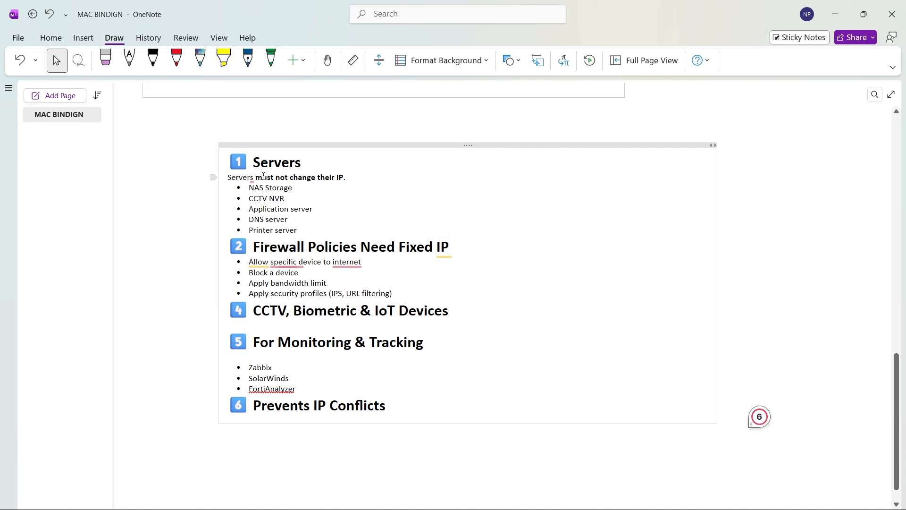
pyautogui.moveTo(252, 189); pyautogui.dragTo(296, 231)
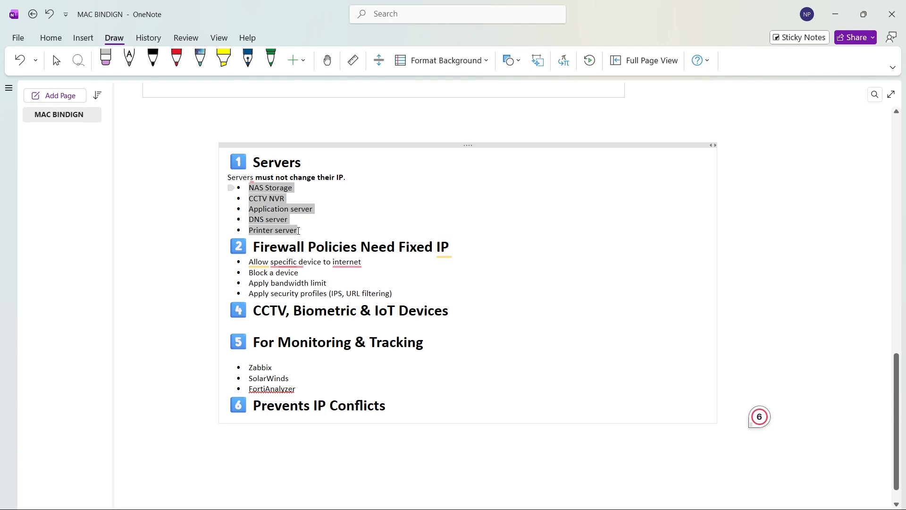
pyautogui.click(434, 257)
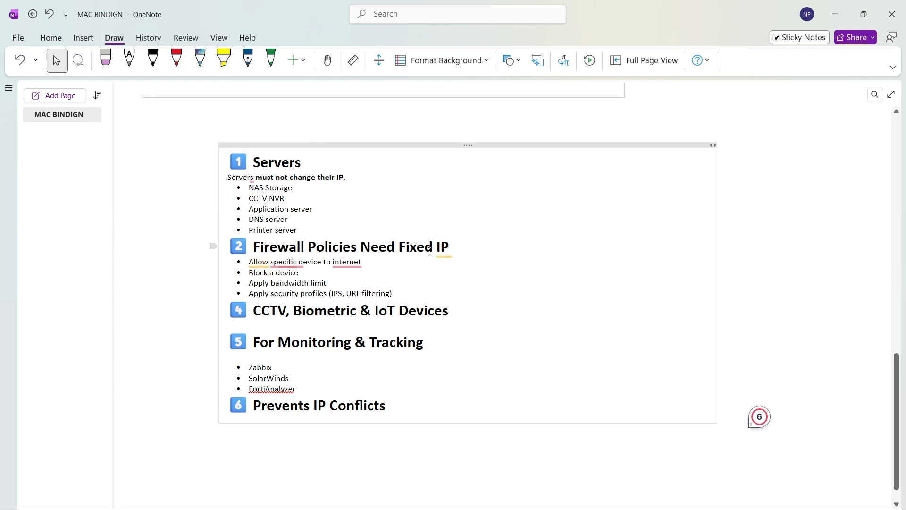
# Accept the Grammarly article suggestions "the internet" and "a specific" in the first bullet under the firewall policies heading
pyautogui.moveTo(444, 248)
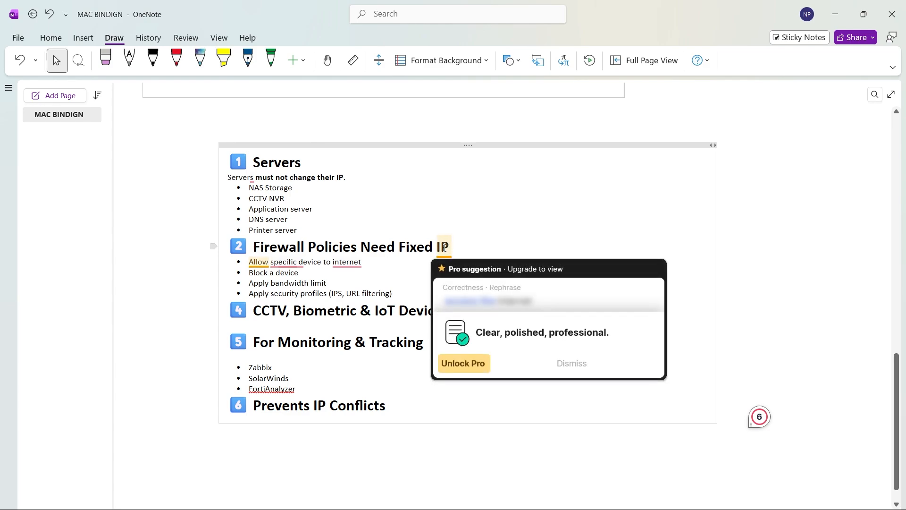
pyautogui.moveTo(346, 258)
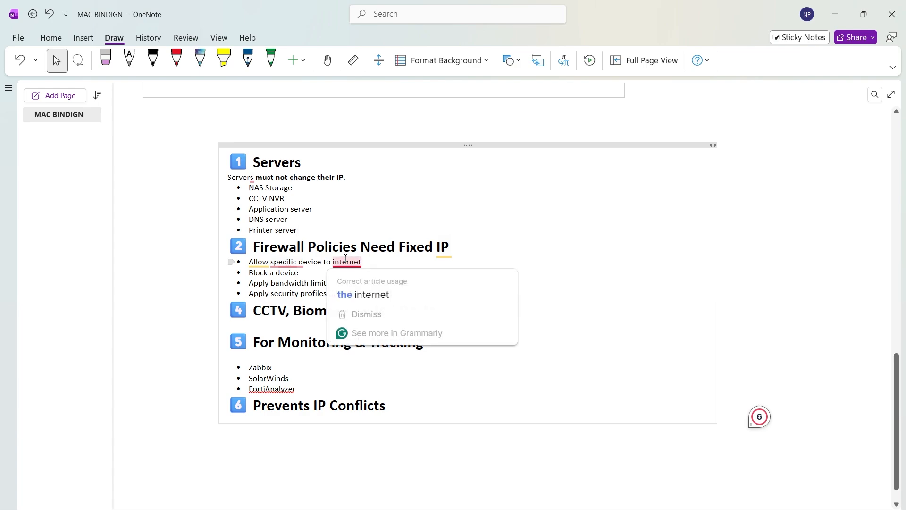
pyautogui.click(364, 294)
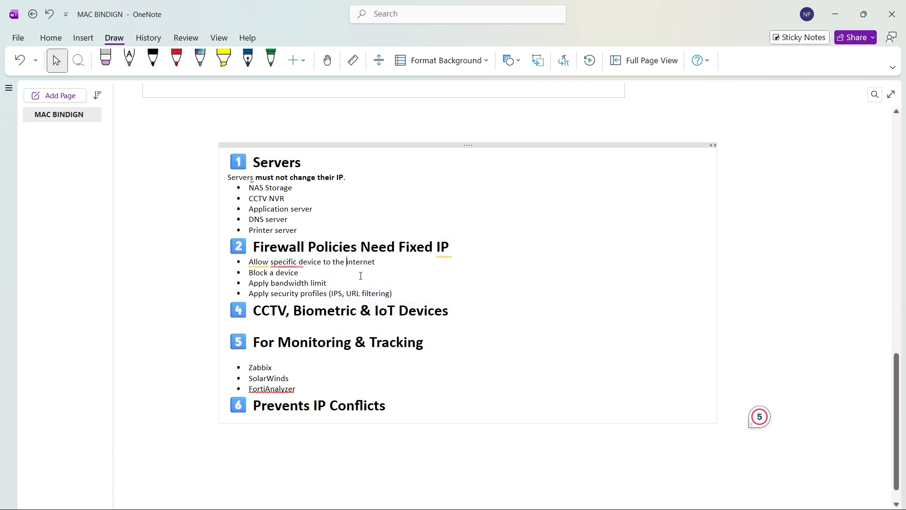
pyautogui.moveTo(288, 260)
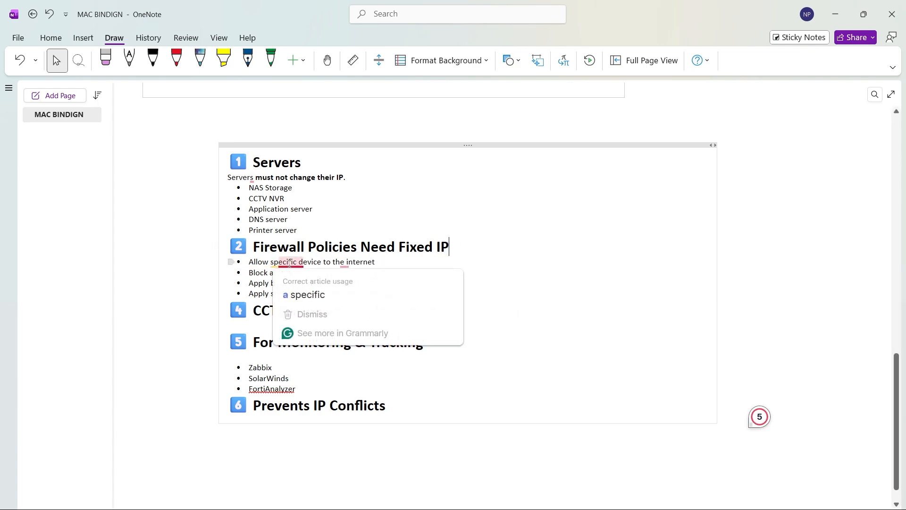
pyautogui.click(291, 294)
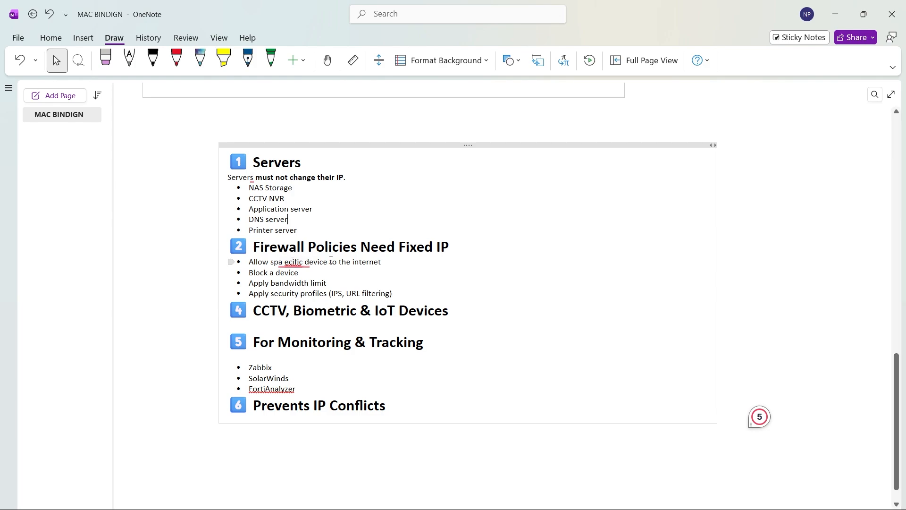
pyautogui.moveTo(288, 259)
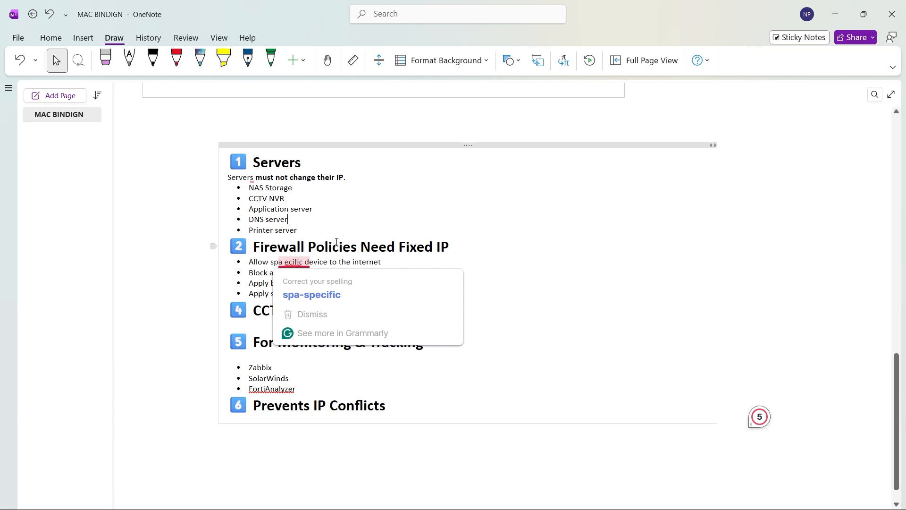
pyautogui.click(313, 209)
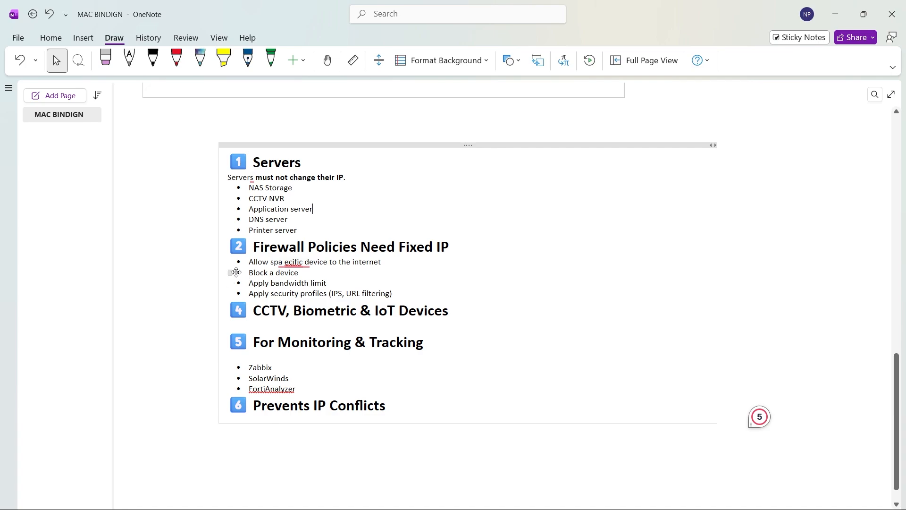
# Review the "Block a device" bullet, the CCTV and monitoring headings, and the complete note on fixed IP use cases
pyautogui.moveTo(253, 272); pyautogui.dragTo(305, 272)
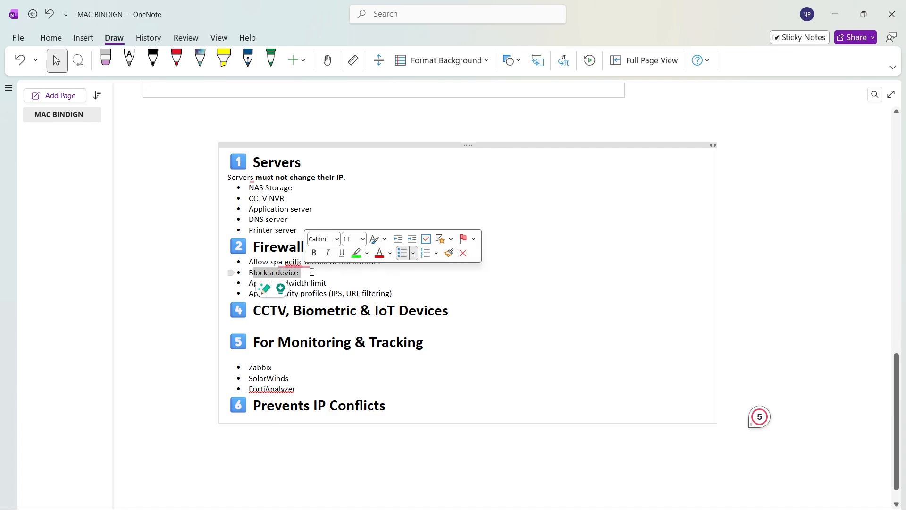
pyautogui.click(374, 274)
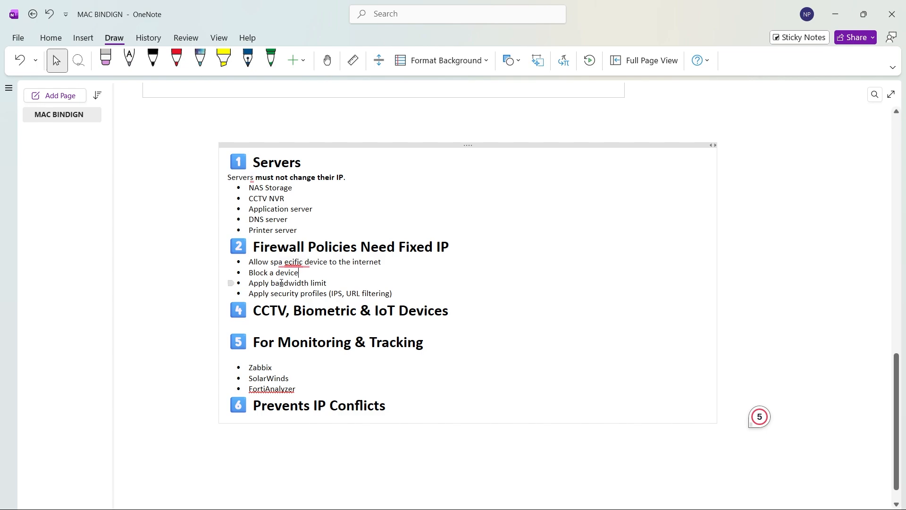
pyautogui.moveTo(300, 274); pyautogui.dragTo(249, 274)
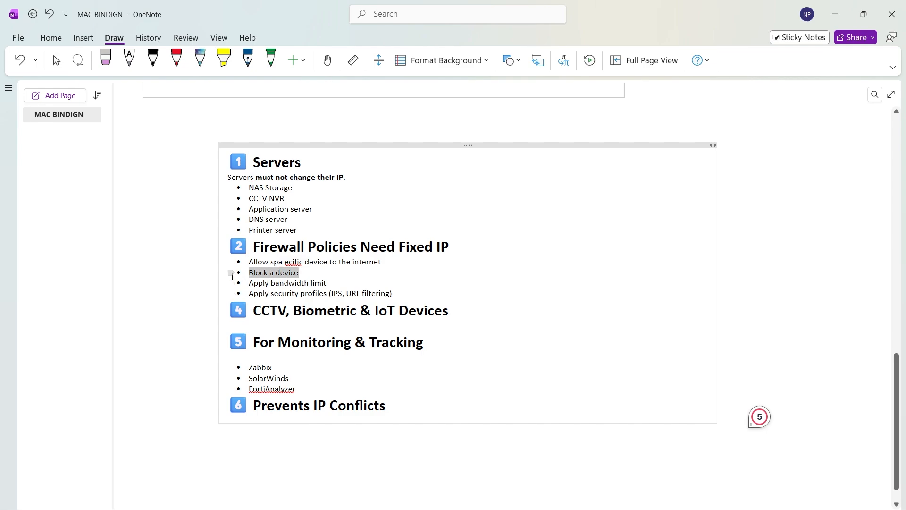
pyautogui.click(542, 289)
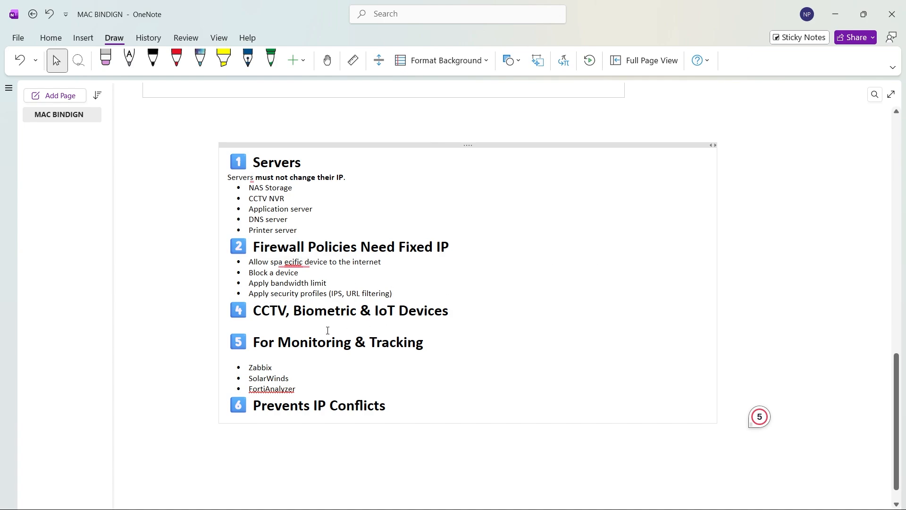
pyautogui.moveTo(262, 312); pyautogui.dragTo(454, 315)
pyautogui.click(445, 329)
pyautogui.moveTo(254, 342); pyautogui.dragTo(367, 342)
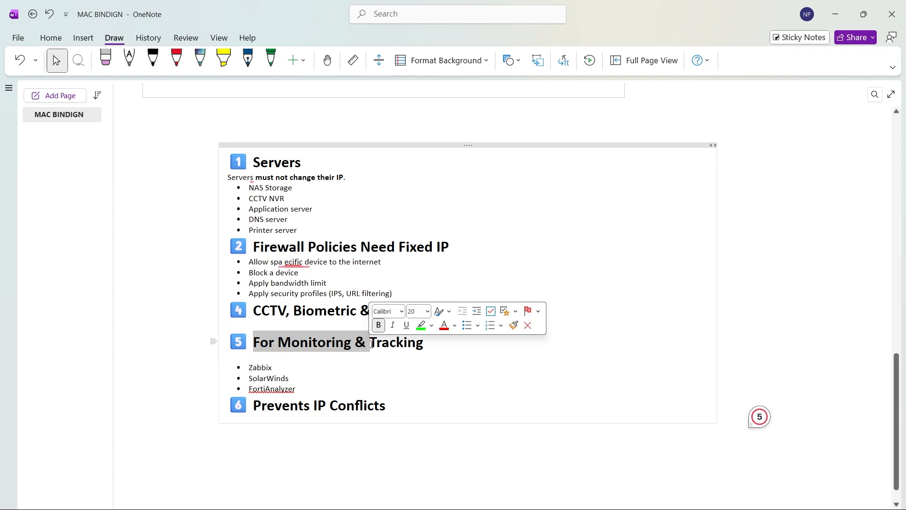
pyautogui.click(431, 352)
pyautogui.moveTo(430, 352); pyautogui.dragTo(253, 352)
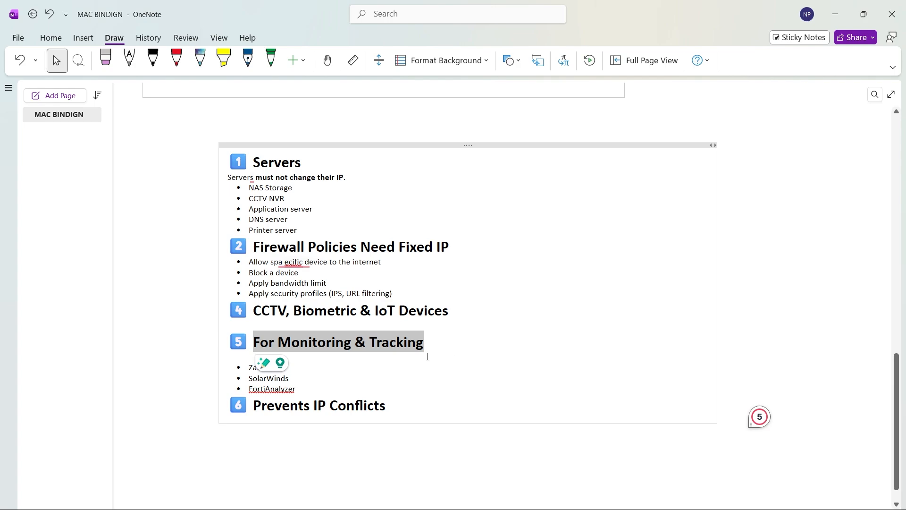
pyautogui.click(316, 378)
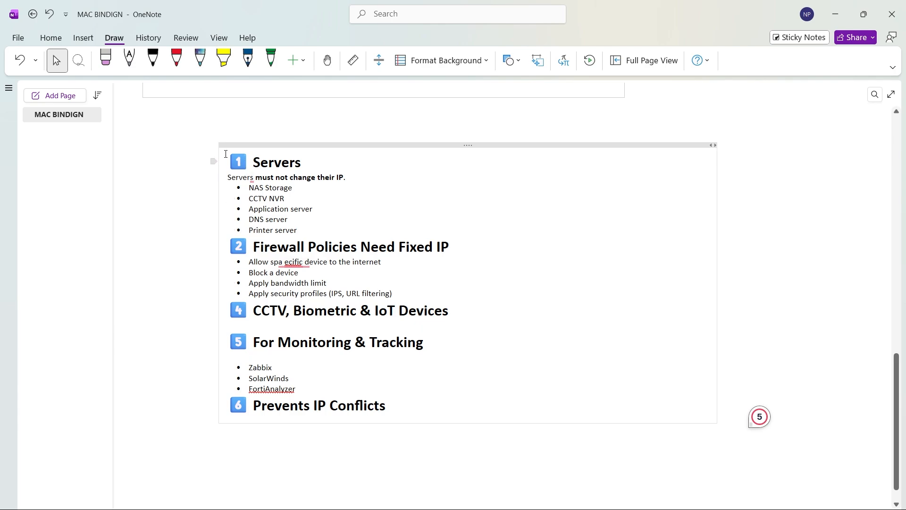
pyautogui.moveTo(220, 156); pyautogui.dragTo(392, 415)
pyautogui.click(519, 319)
# Switch to Notepad and the EVE topology, and review the listed VPCS names, MAC addresses and IPs, particularly the VPCS3 entry
pyautogui.moveTo(538, 509)
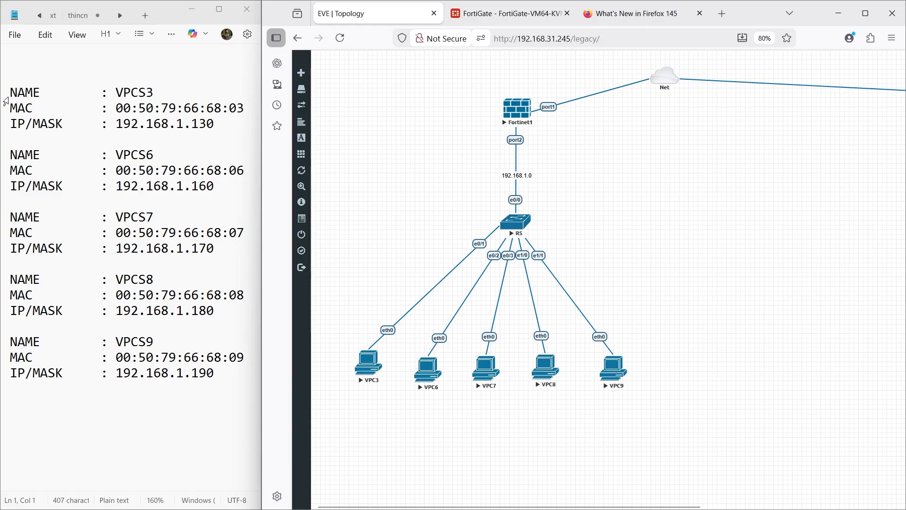
pyautogui.moveTo(6, 77); pyautogui.dragTo(191, 373)
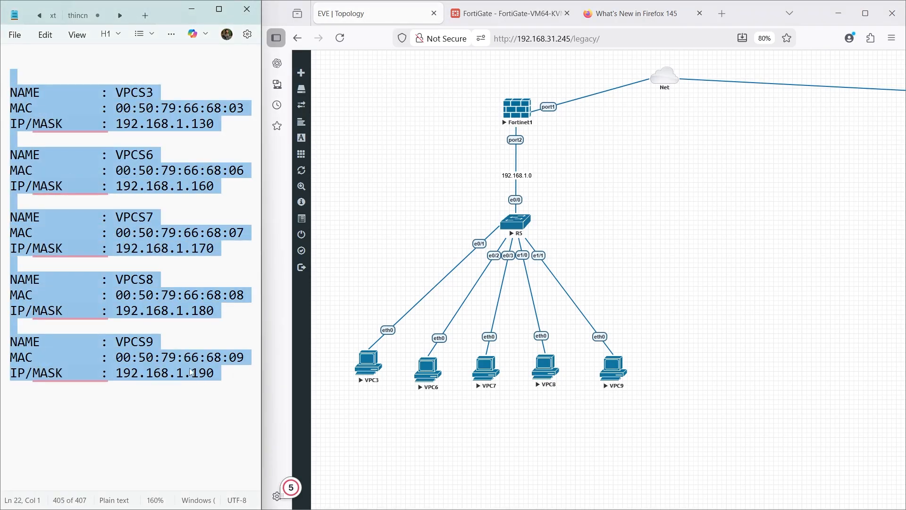
pyautogui.click(79, 68)
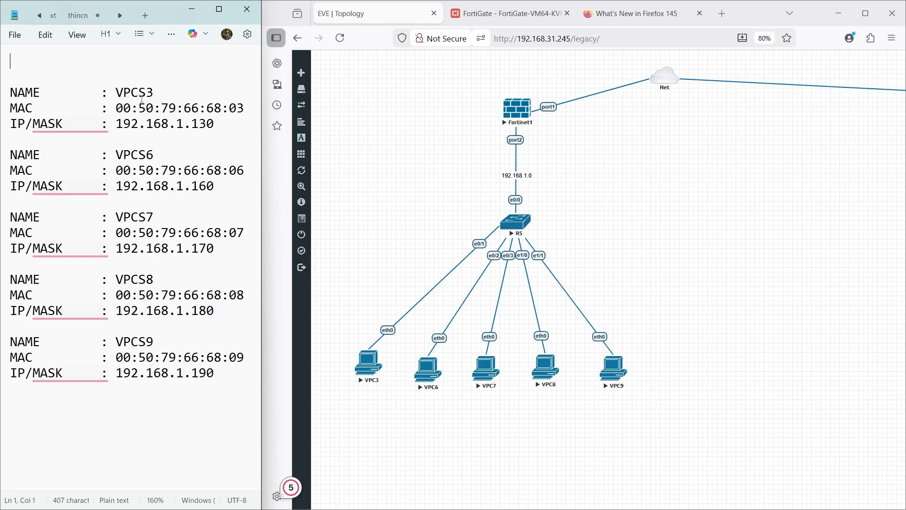
pyautogui.click(369, 383)
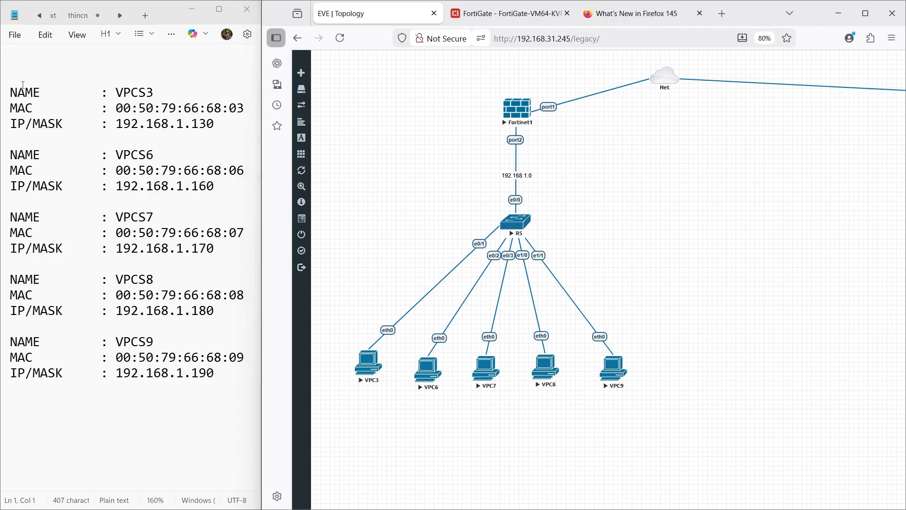
pyautogui.moveTo(25, 92); pyautogui.dragTo(157, 92)
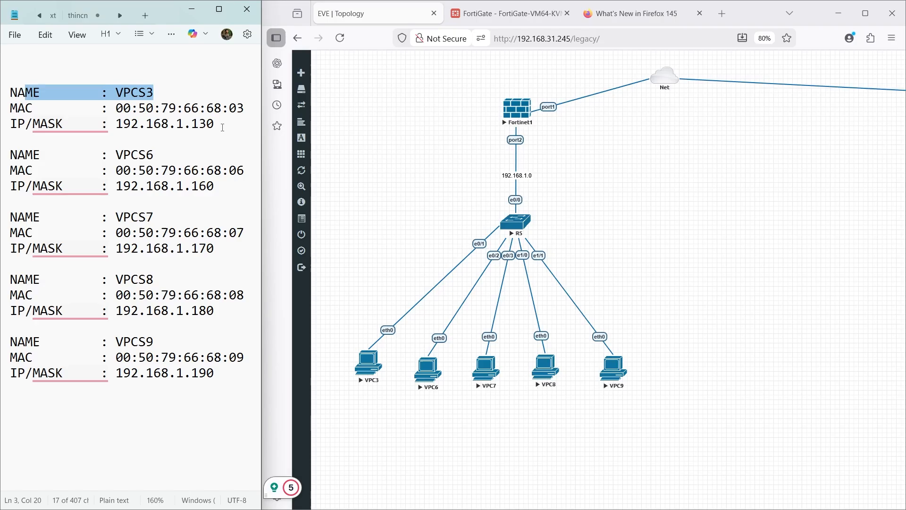
pyautogui.moveTo(214, 124); pyautogui.dragTo(159, 125)
pyautogui.moveTo(244, 106); pyautogui.dragTo(124, 110)
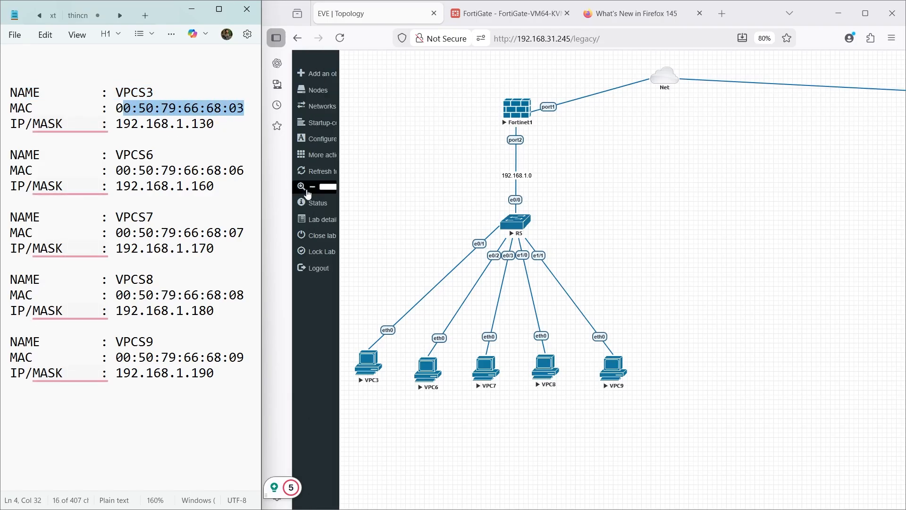
pyautogui.click(403, 202)
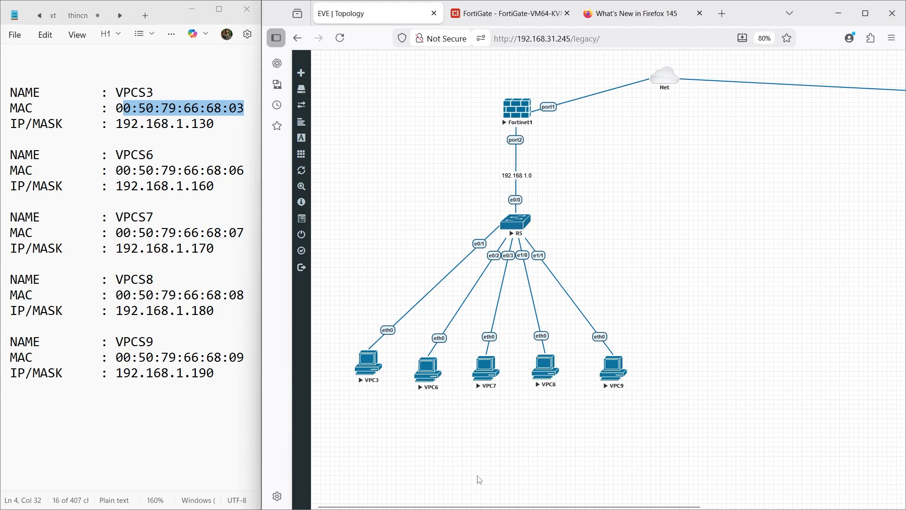
# Bring up the grouped PuTTY consoles, run "show ip" on VPC3 and inspect its MAC address
pyautogui.moveTo(455, 496)
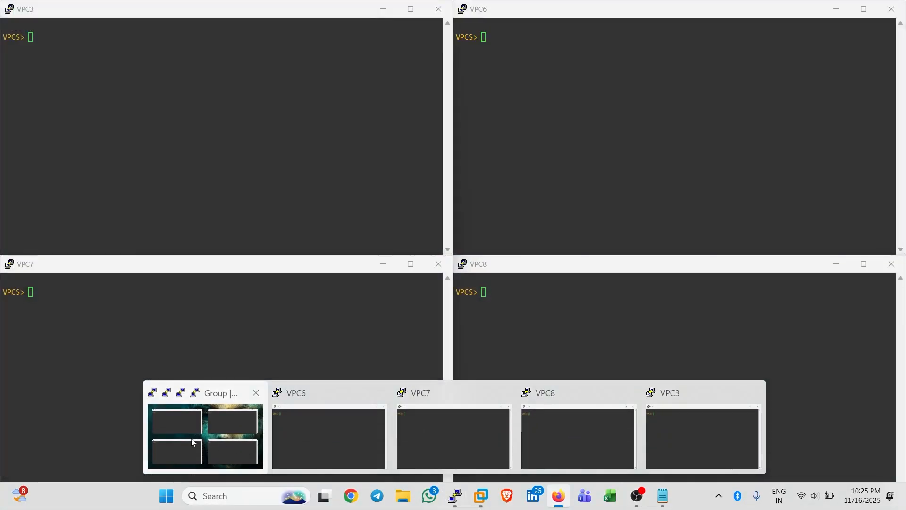
pyautogui.click(192, 439)
pyautogui.click(258, 138)
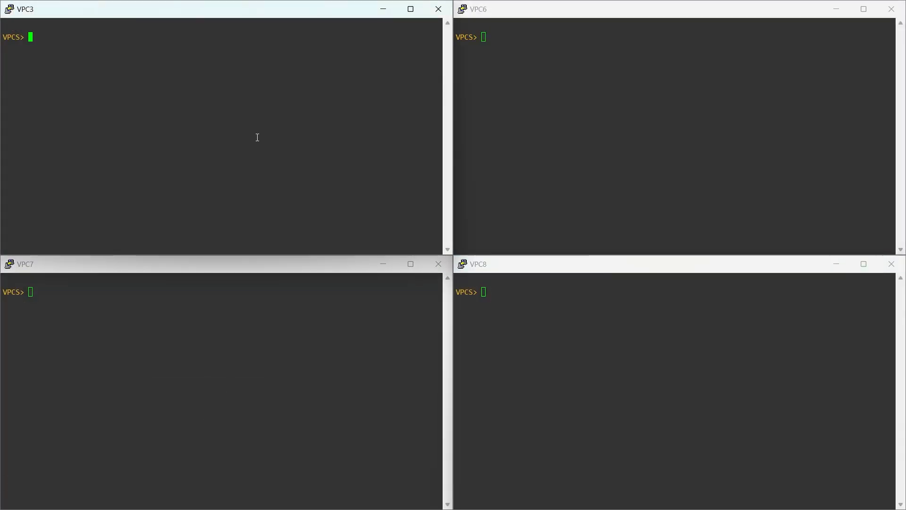
pyautogui.write('show ip')
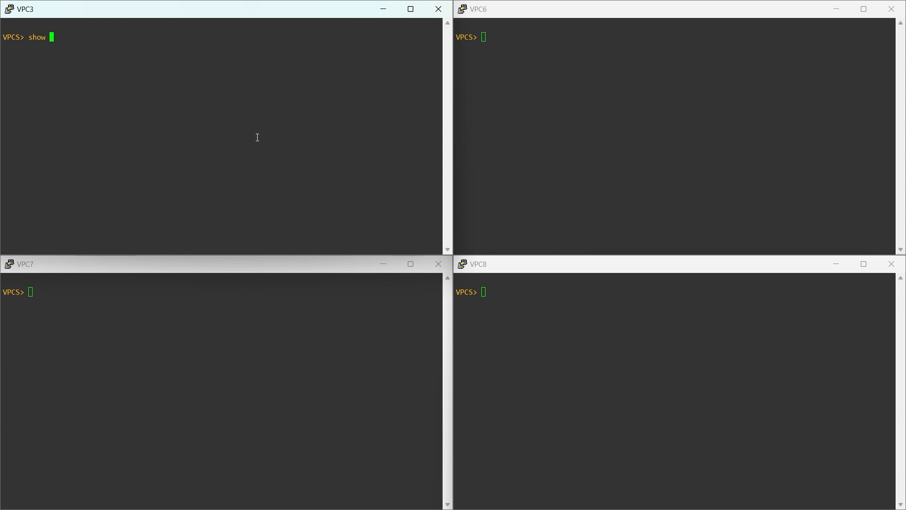
pyautogui.press('Return')
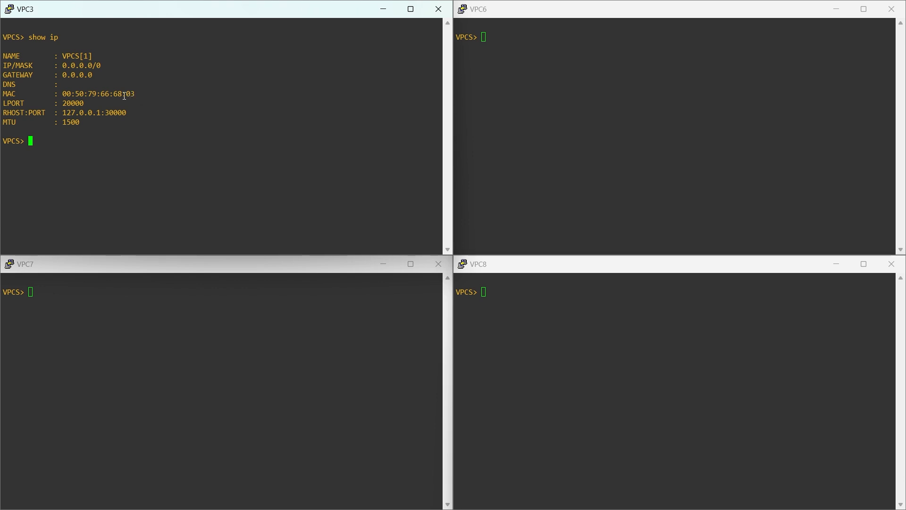
pyautogui.moveTo(136, 92); pyautogui.dragTo(73, 89)
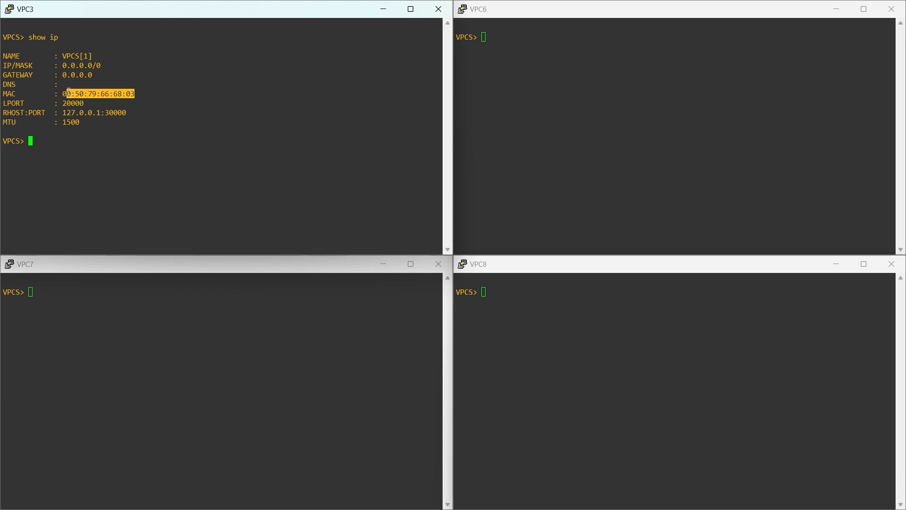
pyautogui.click(134, 81)
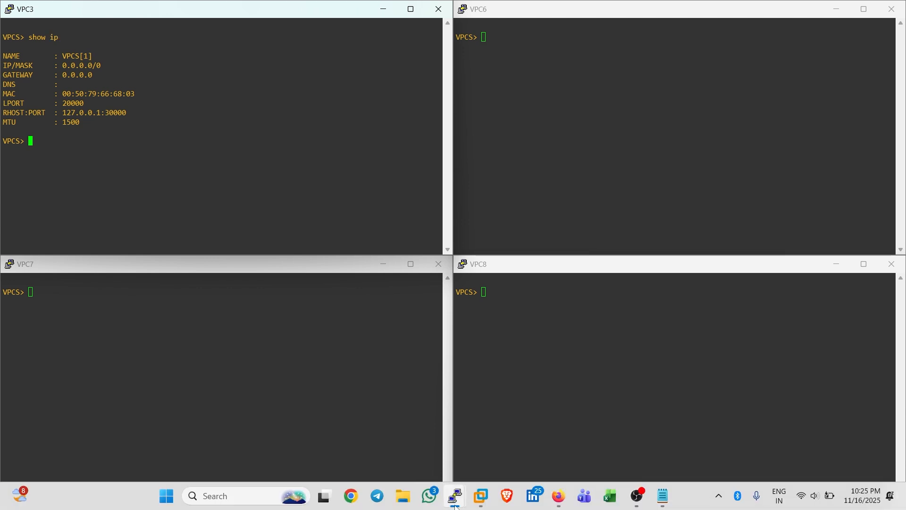
# Return to the Notepad address list and the EVE topology in Firefox, side by side
pyautogui.click(663, 496)
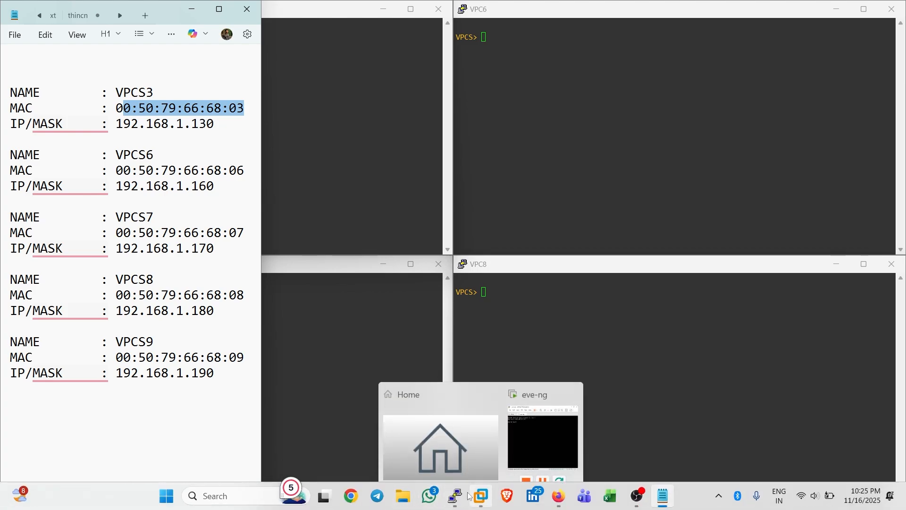
pyautogui.click(558, 496)
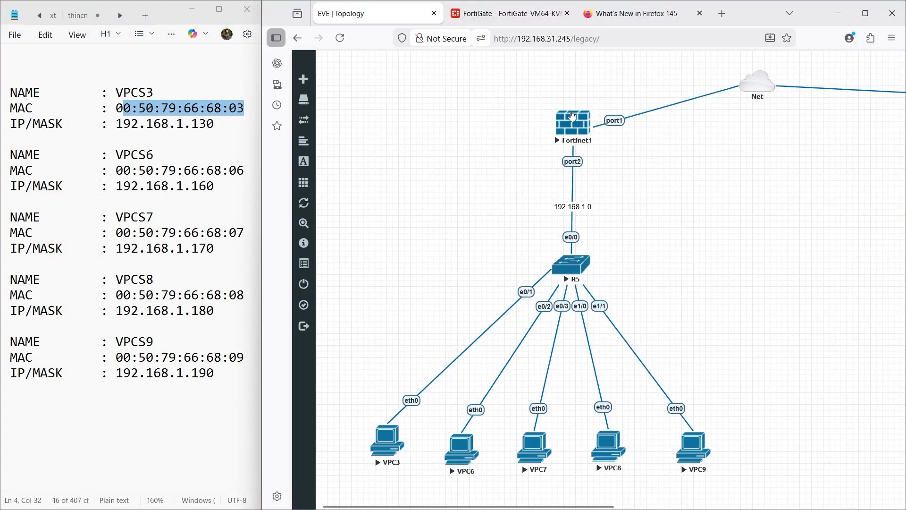
# Switch to the FortiGate web interface and postpone the remaining setup steps to reach the dashboard
pyautogui.hotkey('ctrl', 'Tab')
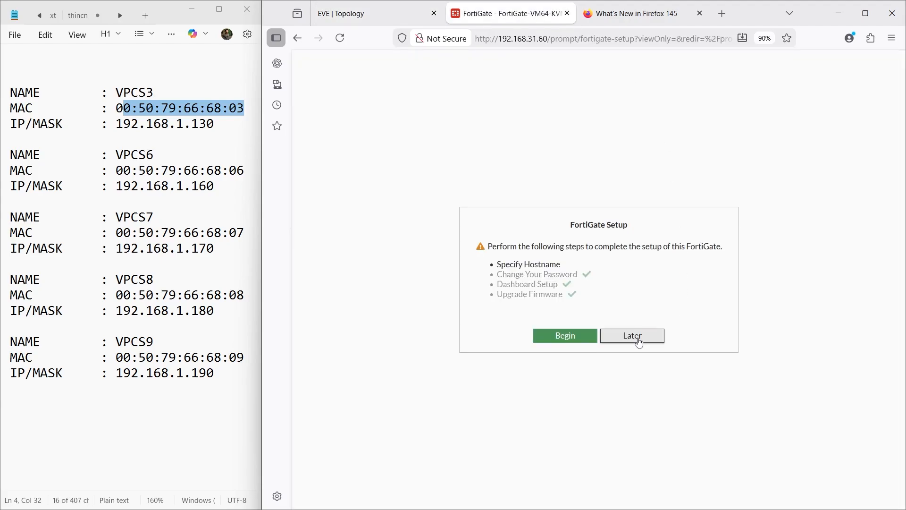
pyautogui.click(614, 337)
pyautogui.click(582, 315)
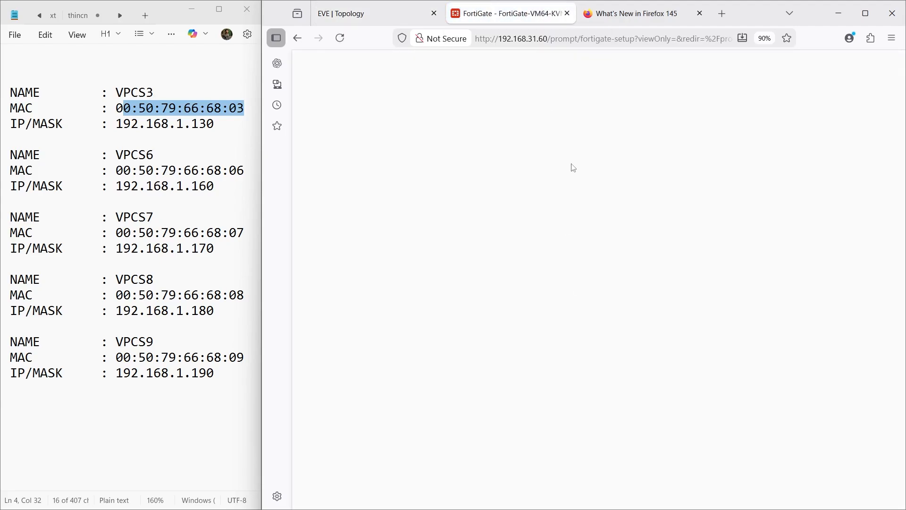
pyautogui.click(617, 338)
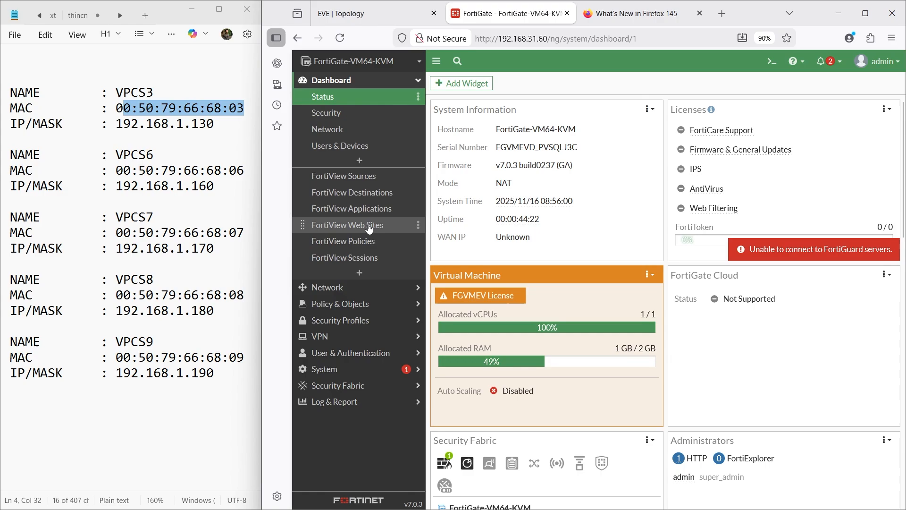
# Open the firewall's list of network interfaces
pyautogui.click(332, 289)
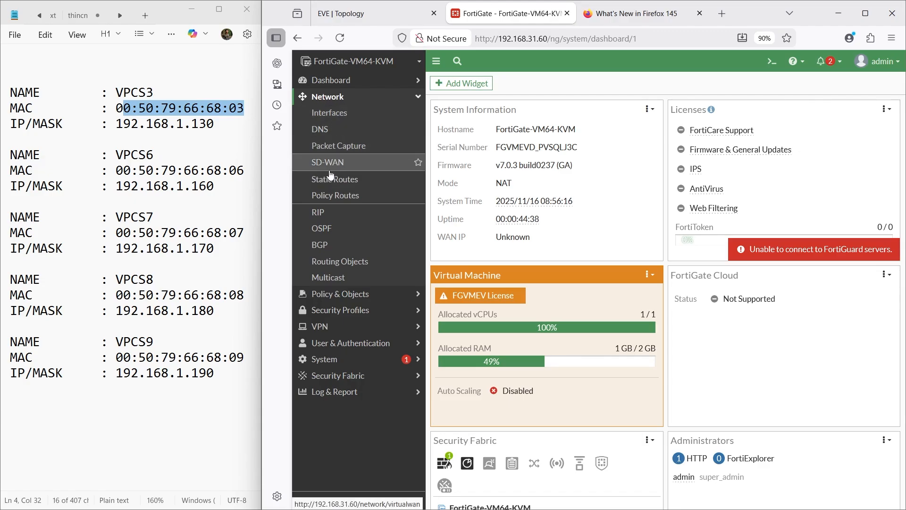
pyautogui.click(331, 96)
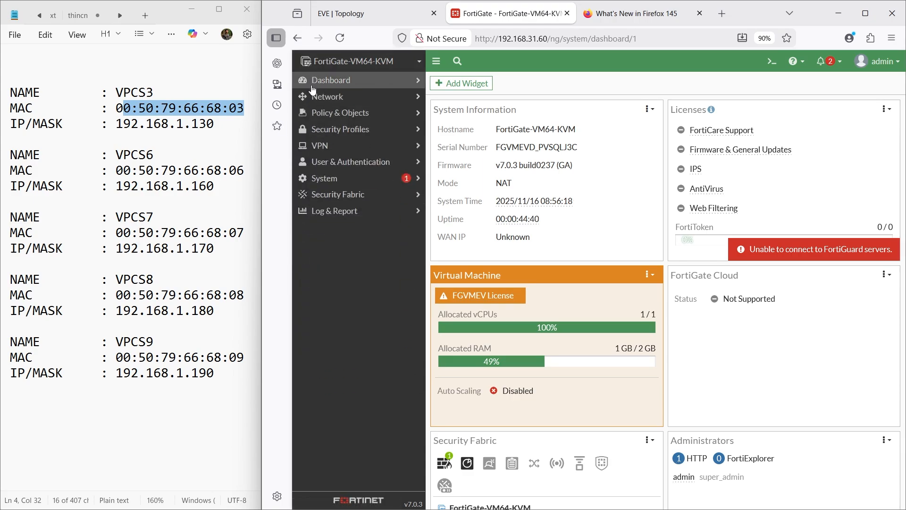
pyautogui.click(327, 97)
pyautogui.click(331, 119)
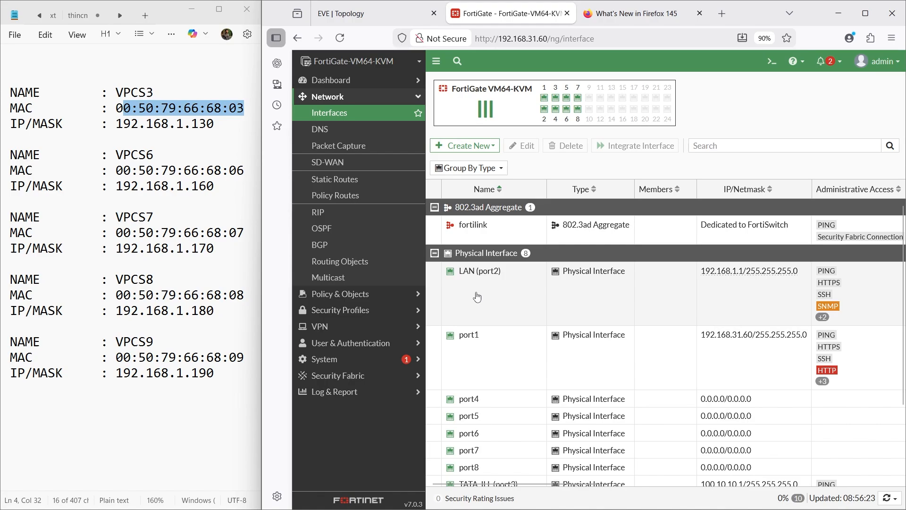
# Review the EVE topology from the Net cloud and Fortinet1 to the VPCs, comparing it with the FortiGate interface list
pyautogui.click(368, 14)
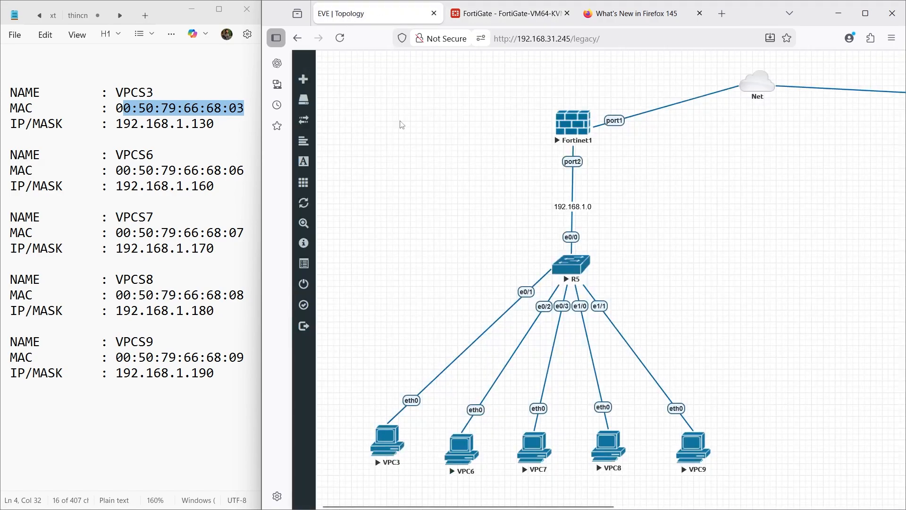
pyautogui.moveTo(348, 65); pyautogui.dragTo(742, 484)
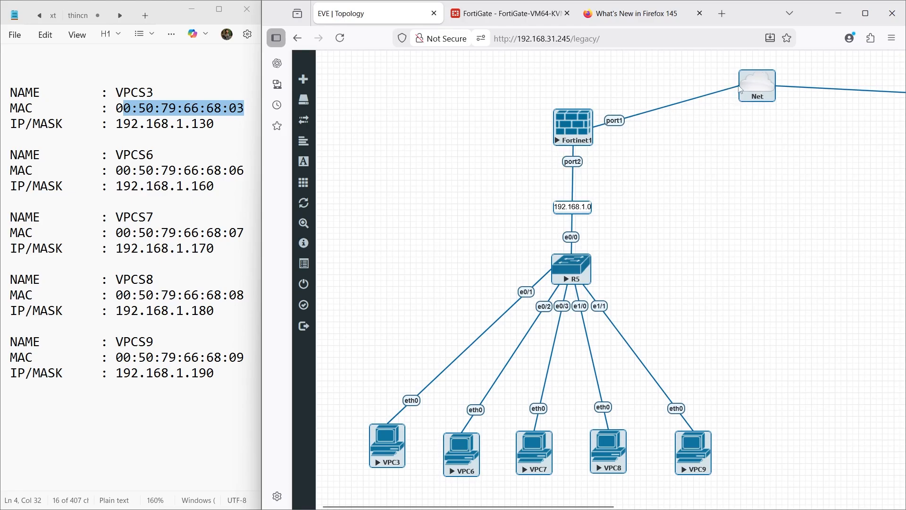
pyautogui.moveTo(606, 79); pyautogui.dragTo(805, 141)
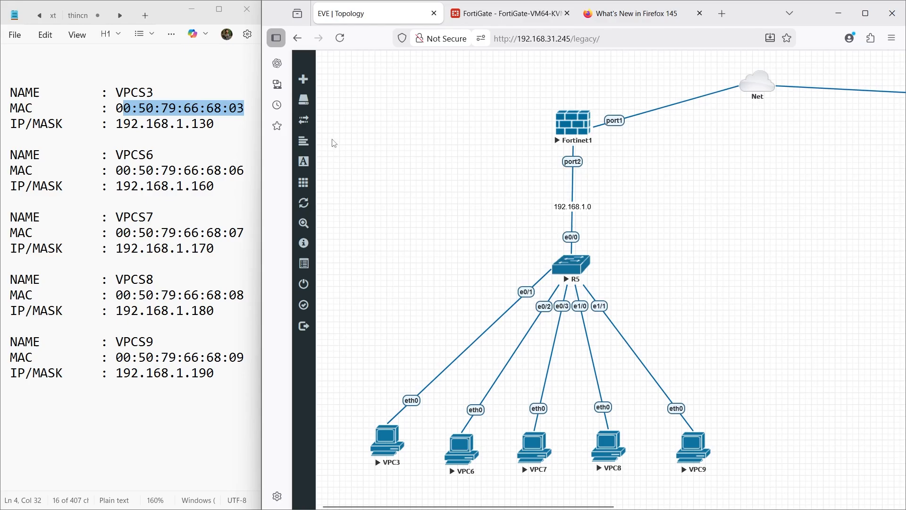
pyautogui.moveTo(332, 139); pyautogui.dragTo(748, 479)
pyautogui.click(493, 12)
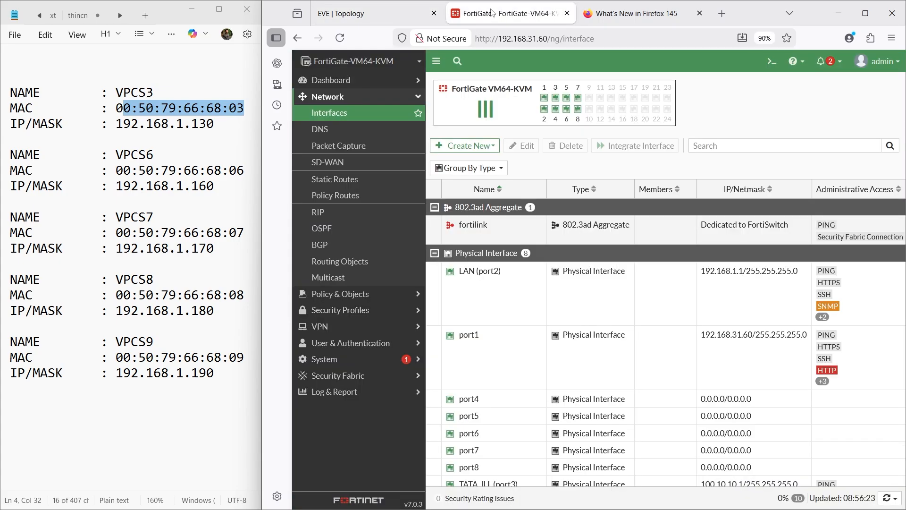
pyautogui.click(377, 16)
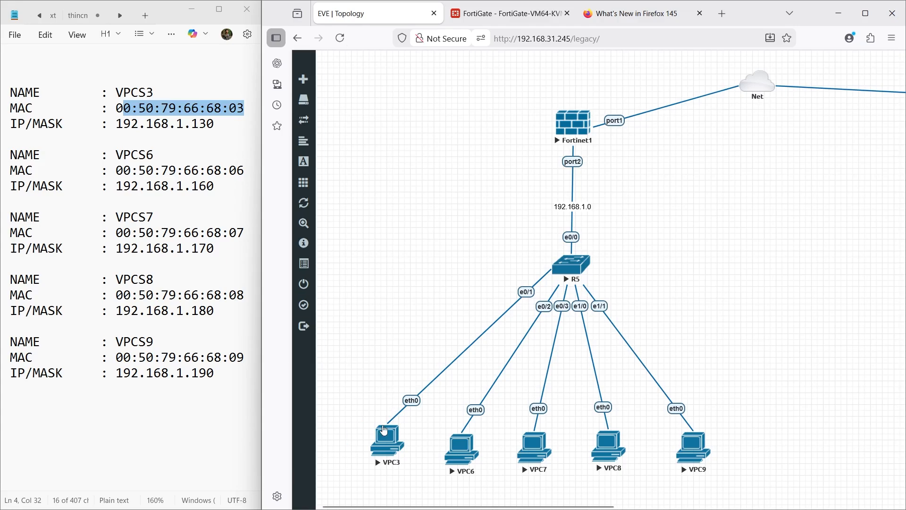
pyautogui.moveTo(347, 412); pyautogui.dragTo(426, 491)
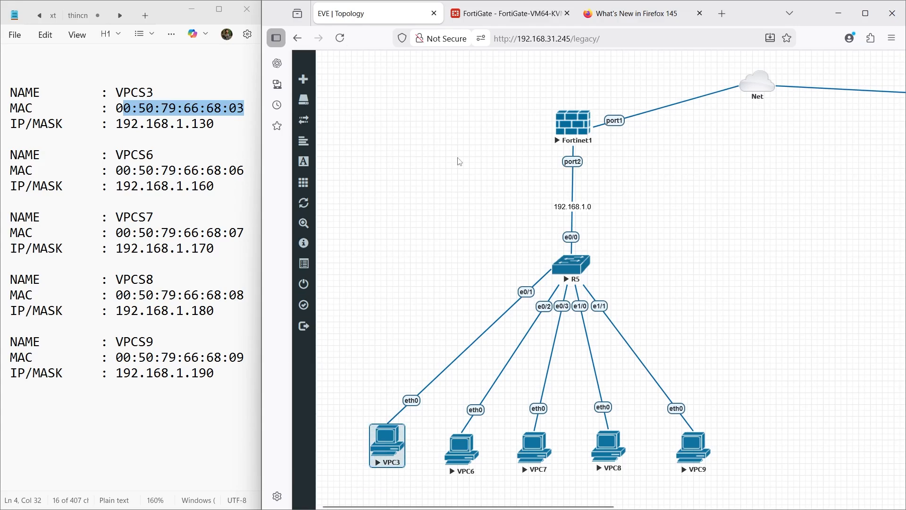
# Open the LAN (port2) interface for editing and go through its DHCP server settings to the IP Address Assignment Rules
pyautogui.click(479, 10)
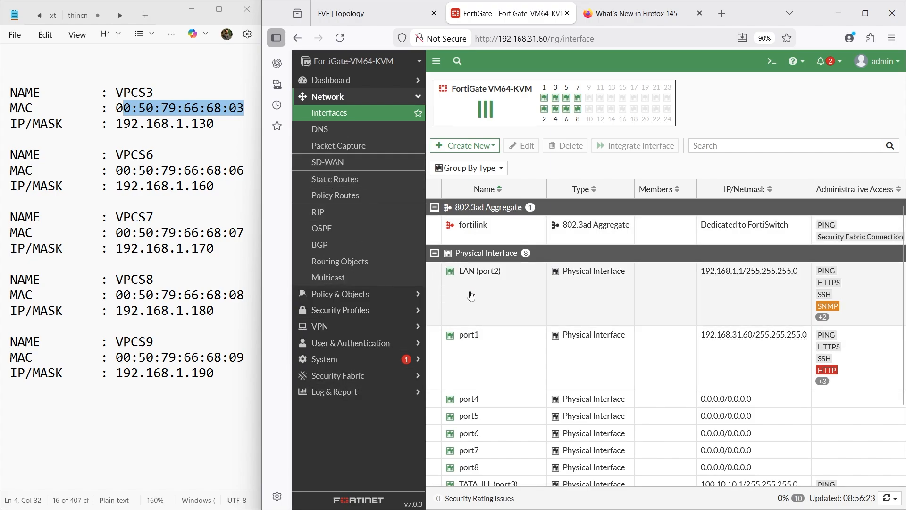
pyautogui.click(471, 296)
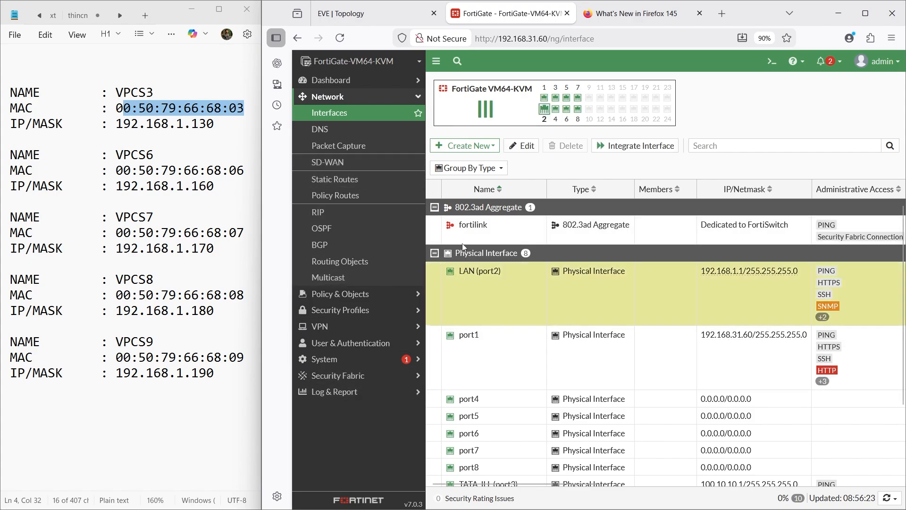
pyautogui.click(519, 146)
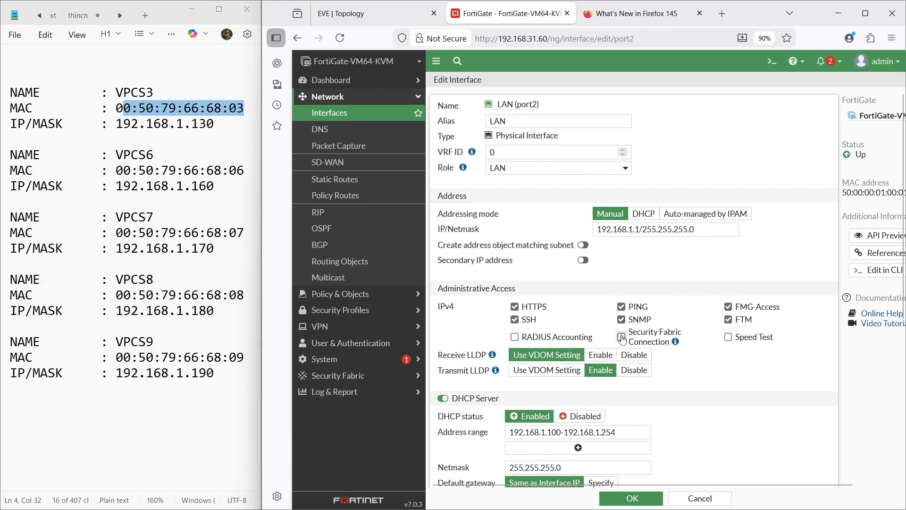
pyautogui.scroll(-1, 536, 418)
pyautogui.scroll(-2, 535, 417)
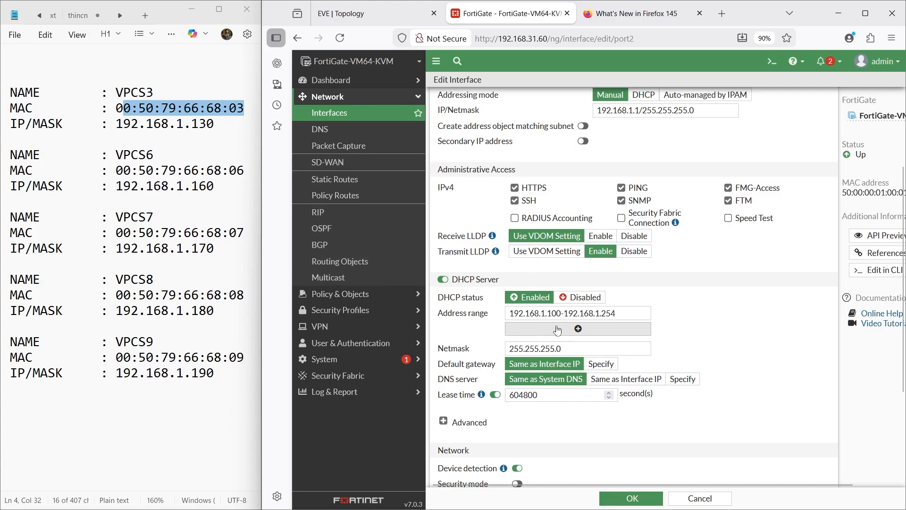
pyautogui.scroll(-5, 558, 329)
pyautogui.scroll(-3, 519, 409)
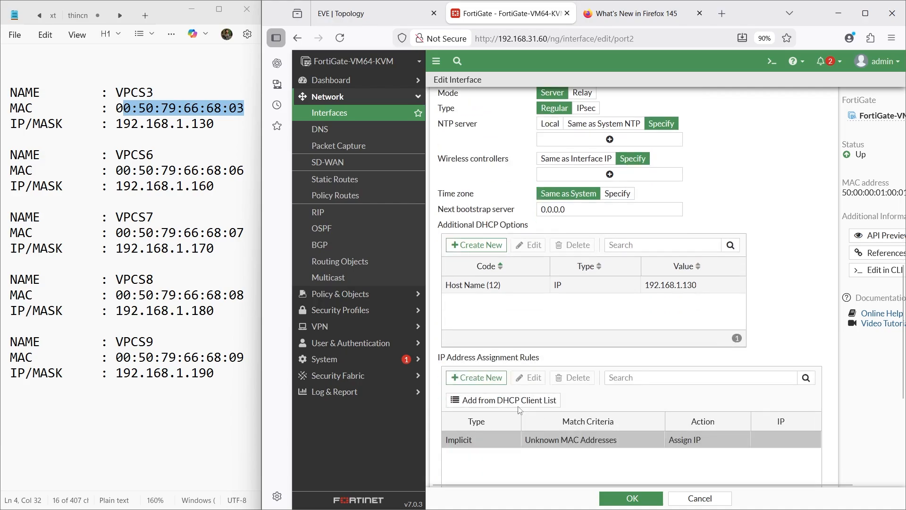
pyautogui.scroll(-2, 520, 409)
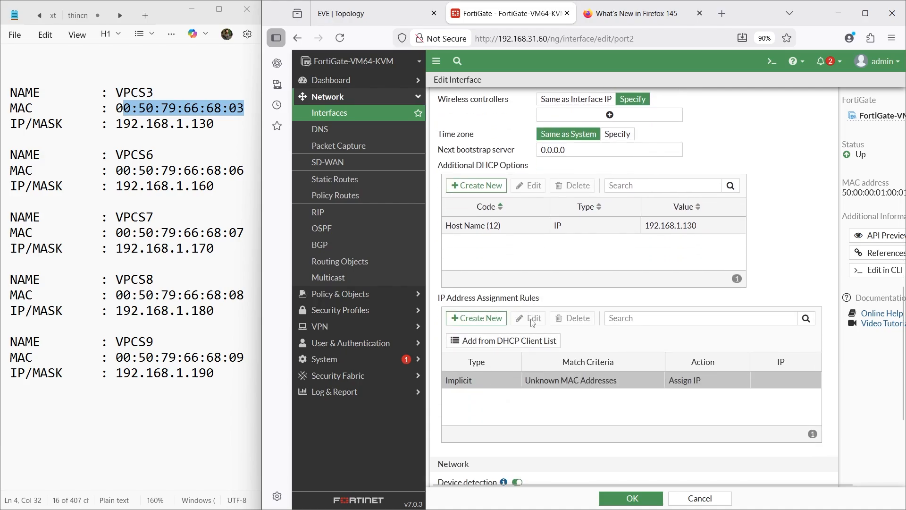
# Start a new IP address assignment rule of type MAC Address with the description VPCS3, copied from the Notepad list
pyautogui.click(485, 324)
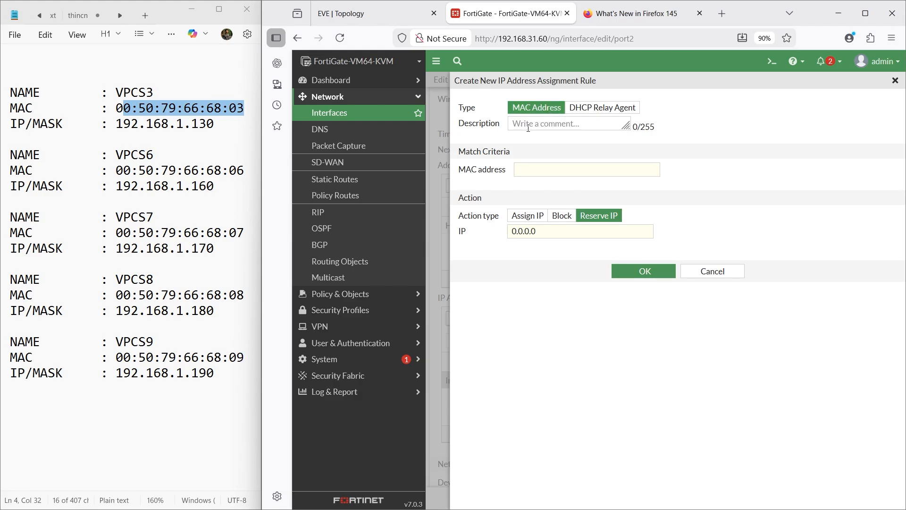
pyautogui.click(594, 109)
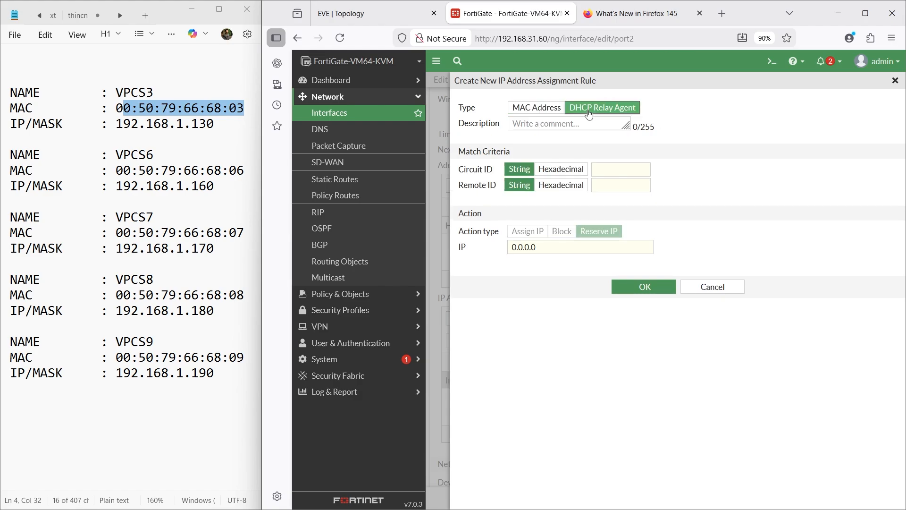
pyautogui.click(539, 112)
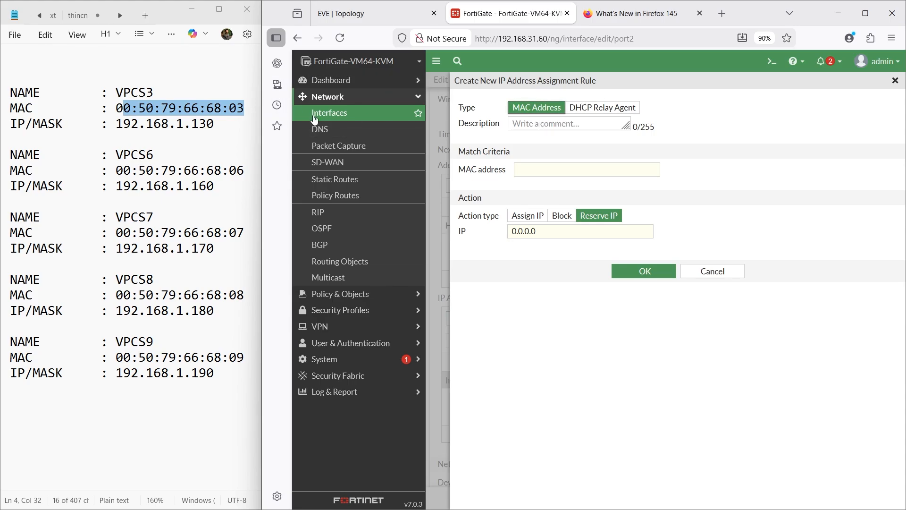
pyautogui.click(183, 105)
pyautogui.moveTo(155, 92); pyautogui.dragTo(116, 92)
pyautogui.hotkey('ctrl', 'c')
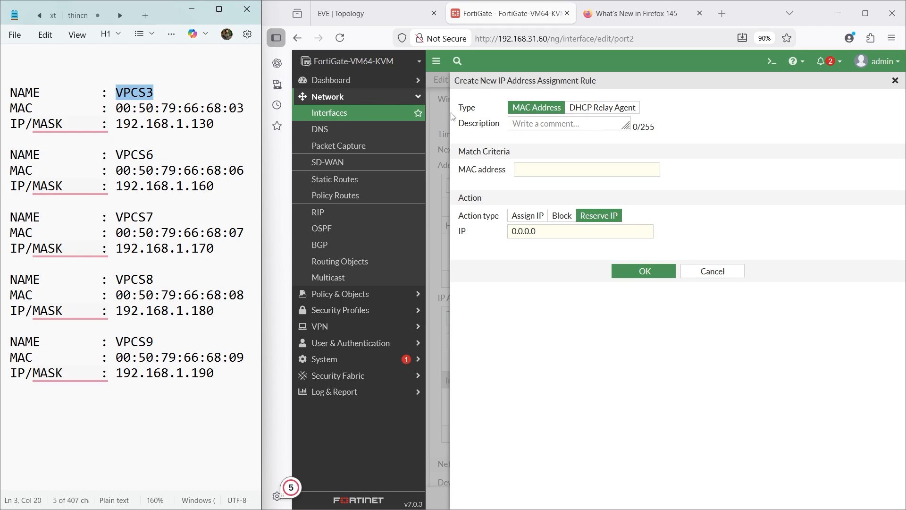
pyautogui.click(549, 122)
pyautogui.hotkey('ctrl', 'v')
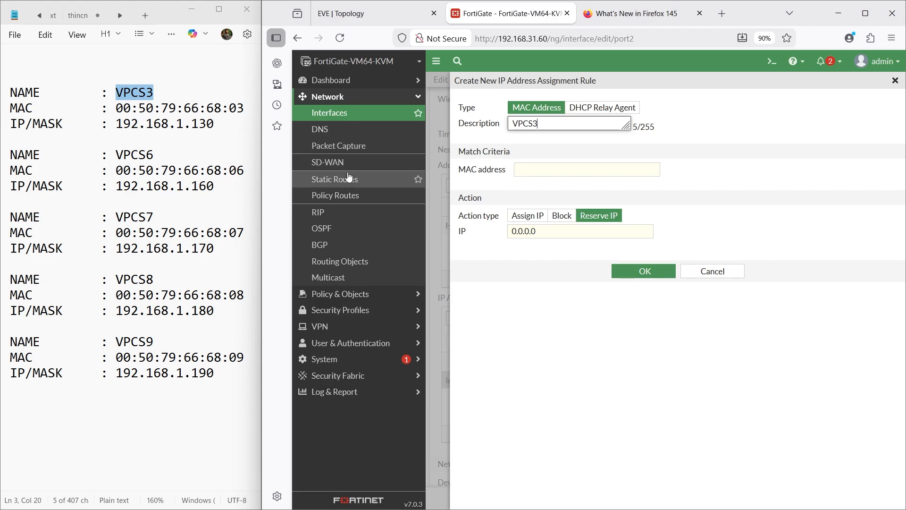
# Copy the VPCS3 MAC address 00:50:79:66:68:03 from Notepad into the rule's match criteria
pyautogui.moveTo(247, 111); pyautogui.dragTo(118, 108)
pyautogui.hotkey('ctrl', 'c')
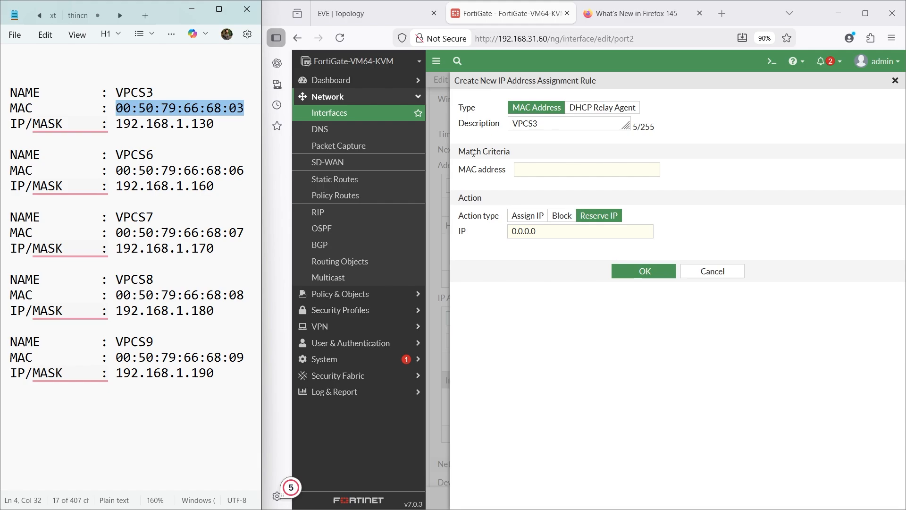
pyautogui.click(535, 169)
pyautogui.hotkey('ctrl', 'v')
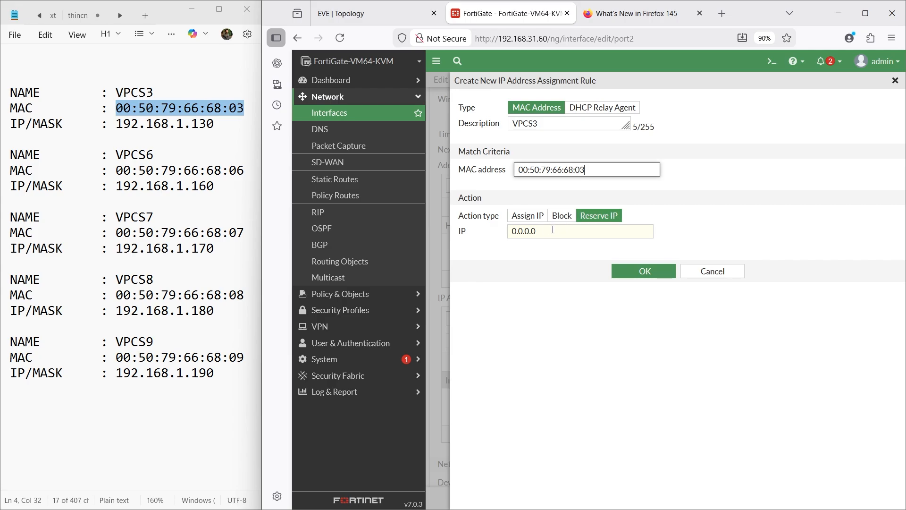
# Set the VPCS3 rule's reserved IP to 192.168.1.130, copied from Notepad, and confirm the rule
pyautogui.moveTo(563, 234); pyautogui.dragTo(508, 239)
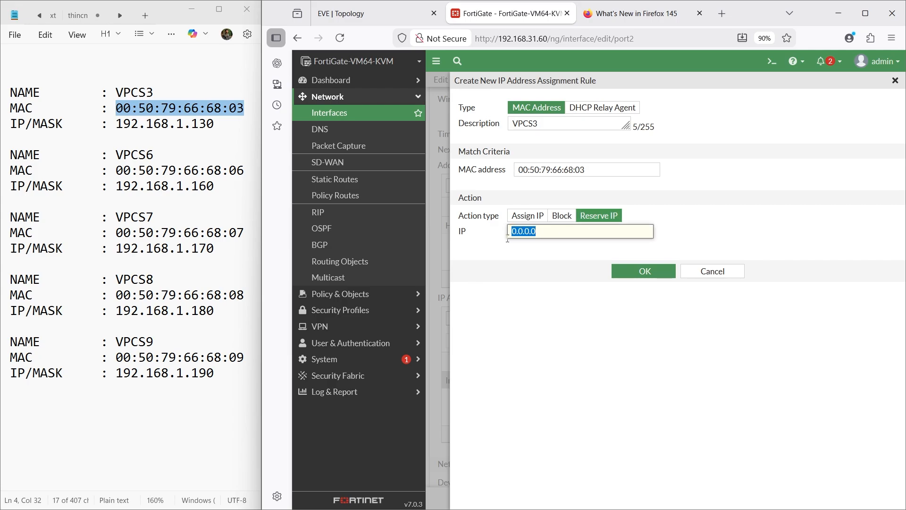
pyautogui.click(679, 211)
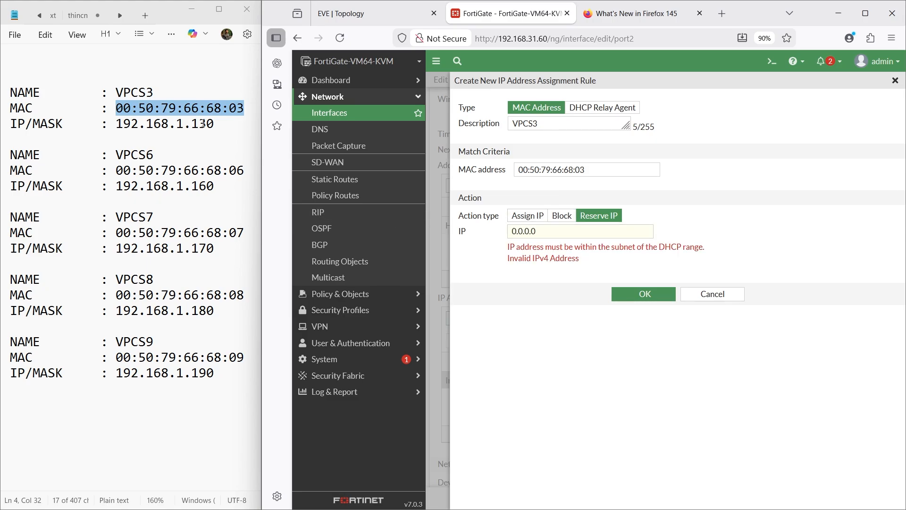
pyautogui.click(219, 126)
pyautogui.moveTo(219, 127); pyautogui.dragTo(116, 124)
pyautogui.hotkey('ctrl', 'c')
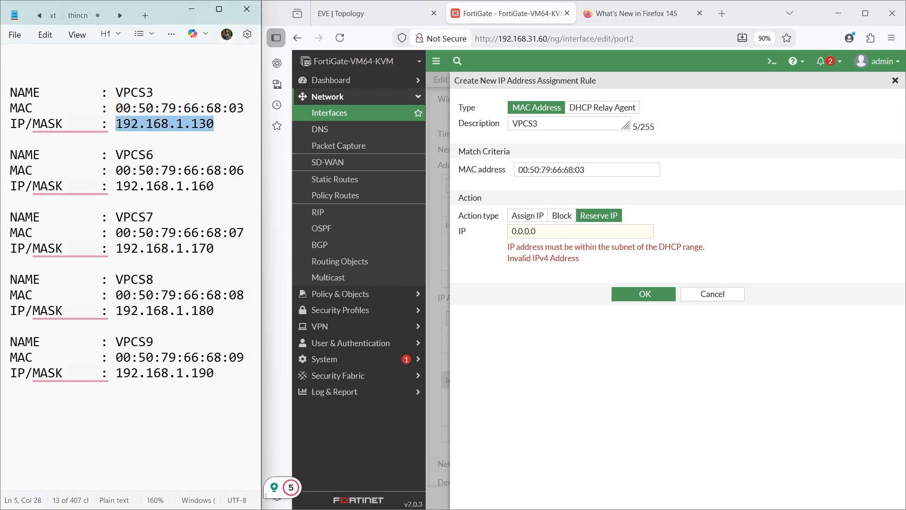
pyautogui.doubleClick(544, 232)
pyautogui.hotkey('ctrl', 'v')
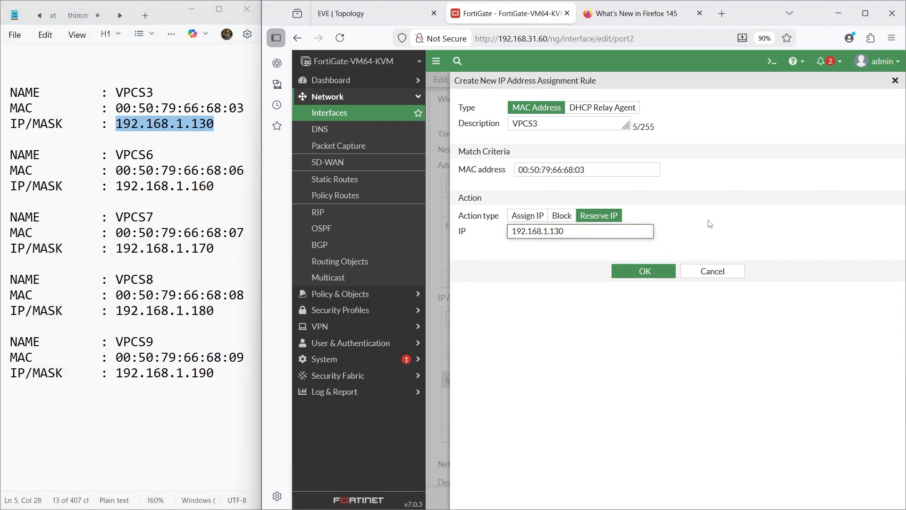
pyautogui.click(663, 272)
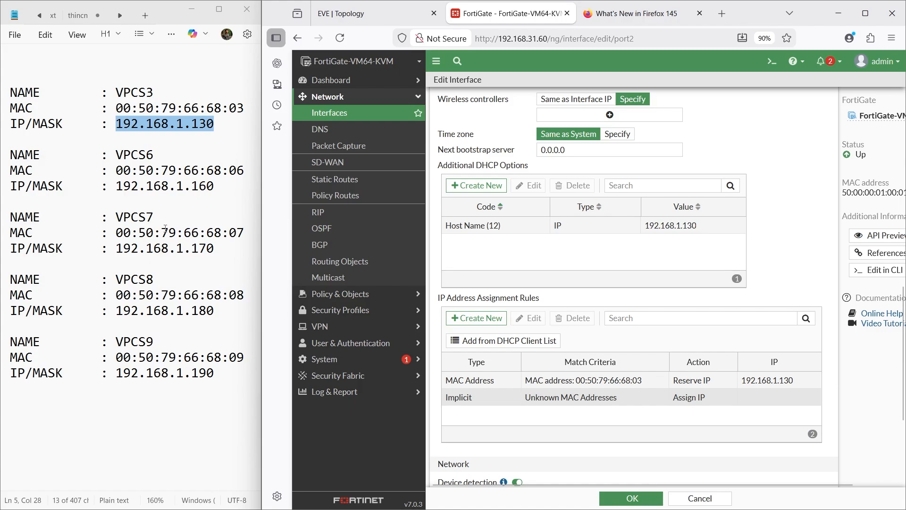
# Start another IP address assignment rule of type MAC Address and give it the description VPCS6 from the Notepad list
pyautogui.click(371, 13)
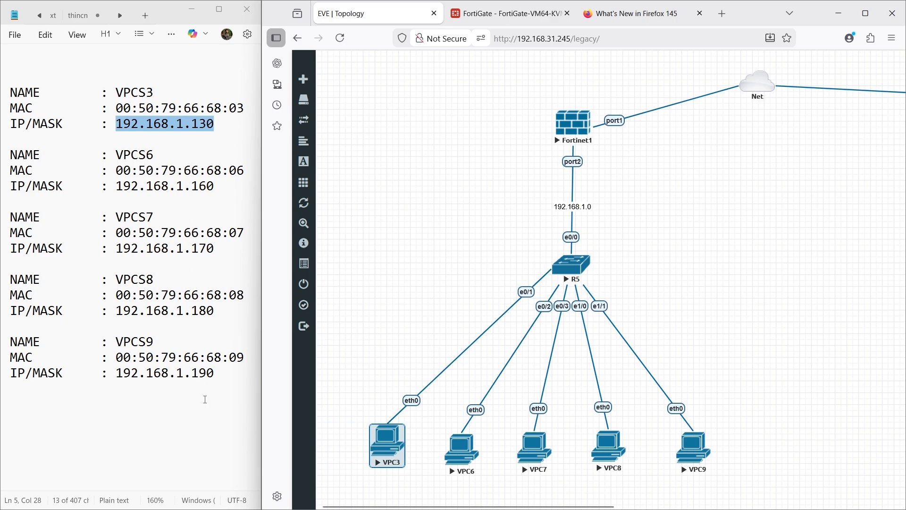
pyautogui.click(476, 13)
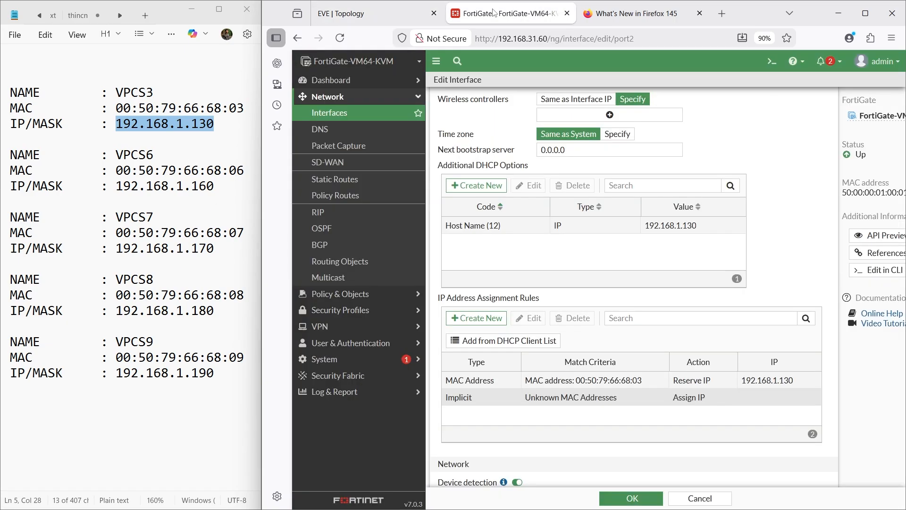
pyautogui.click(477, 318)
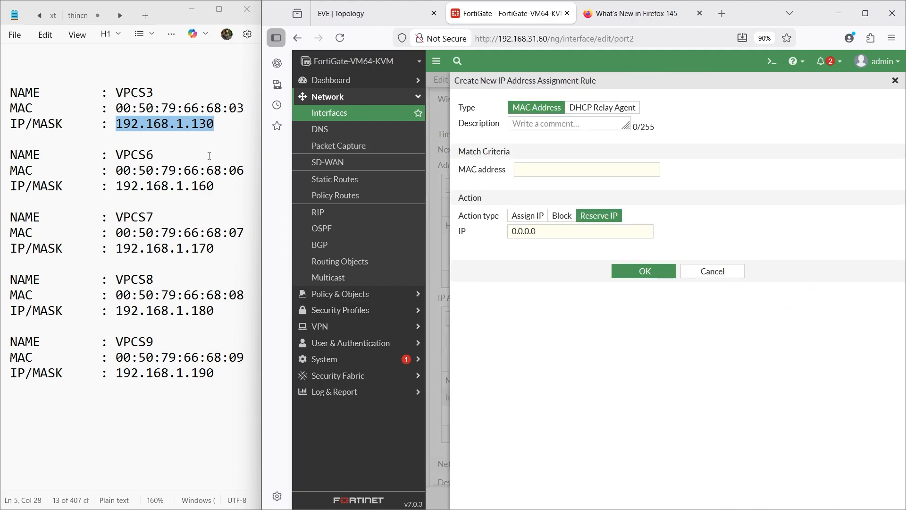
pyautogui.moveTo(157, 155); pyautogui.dragTo(113, 153)
pyautogui.hotkey('ctrl', 'c')
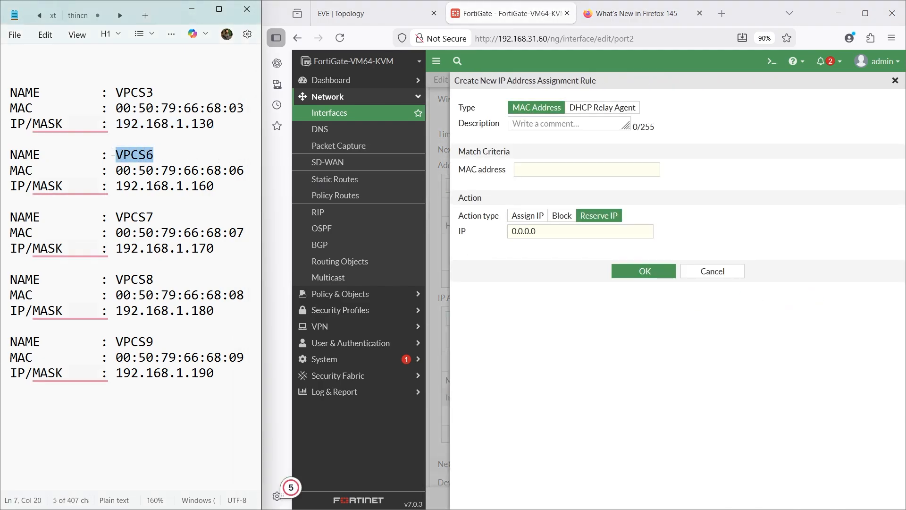
pyautogui.click(542, 125)
pyautogui.hotkey('ctrl', 'v')
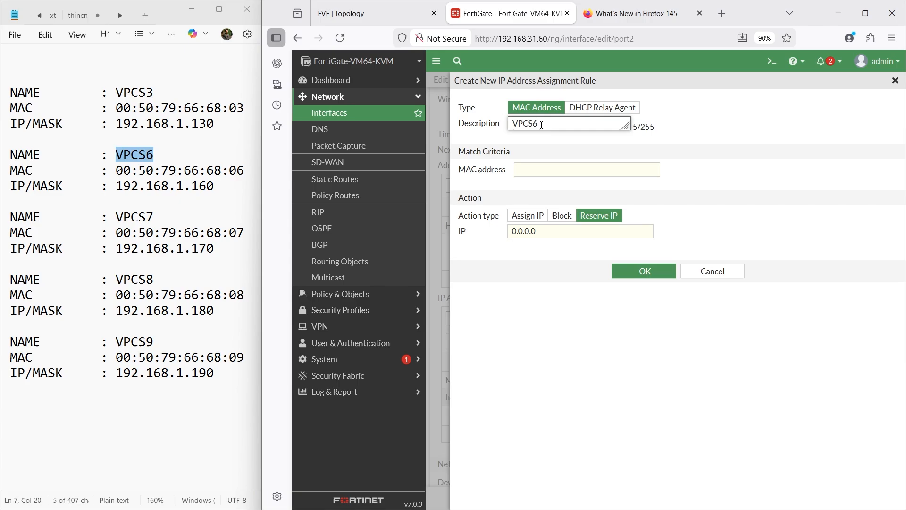
# Copy the VPCS6 MAC address 00:50:79:66:68:06 from Notepad into the rule's match criteria
pyautogui.moveTo(244, 171); pyautogui.dragTo(114, 170)
pyautogui.hotkey('ctrl', 'c')
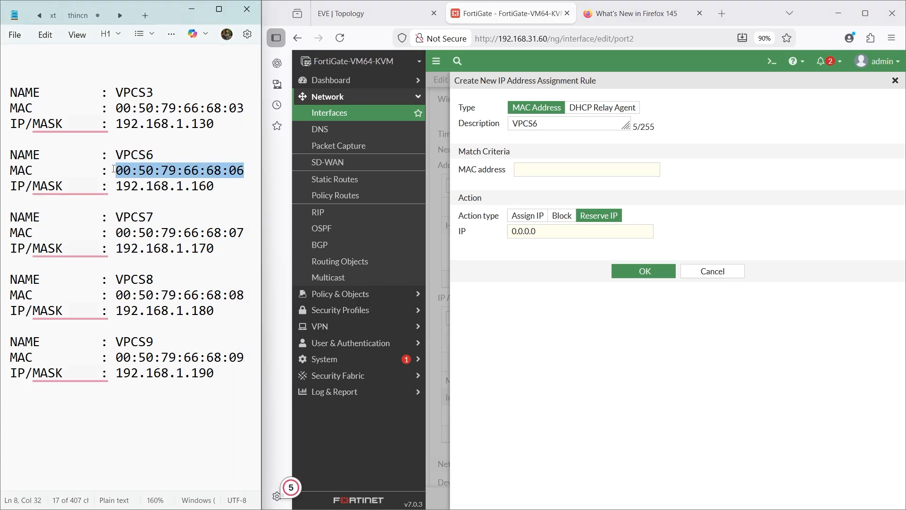
pyautogui.click(537, 167)
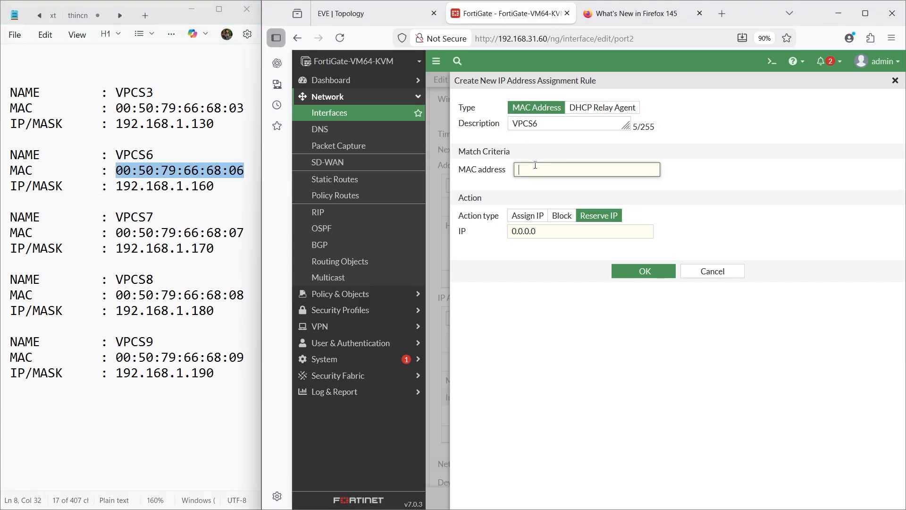
pyautogui.hotkey('ctrl', 'v')
# Set the VPCS6 rule's reserved IP to 192.168.1.160, copied from Notepad, and confirm the rule
pyautogui.moveTo(218, 186); pyautogui.dragTo(116, 186)
pyautogui.hotkey('ctrl', 'c')
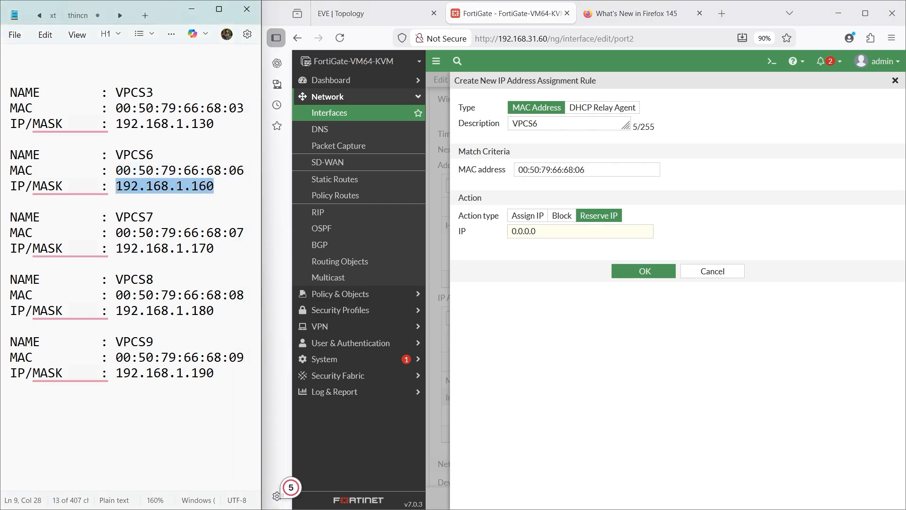
pyautogui.click(567, 235)
pyautogui.hotkey('ctrl', 'v')
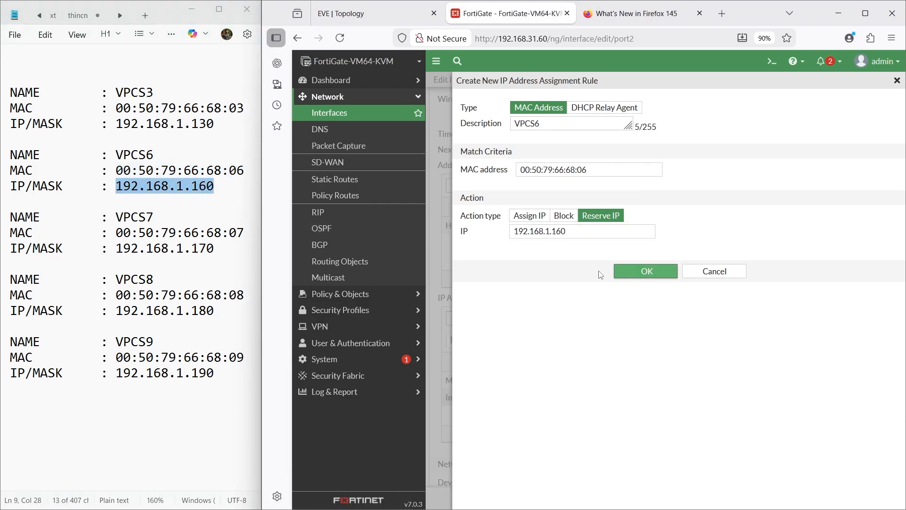
pyautogui.click(646, 271)
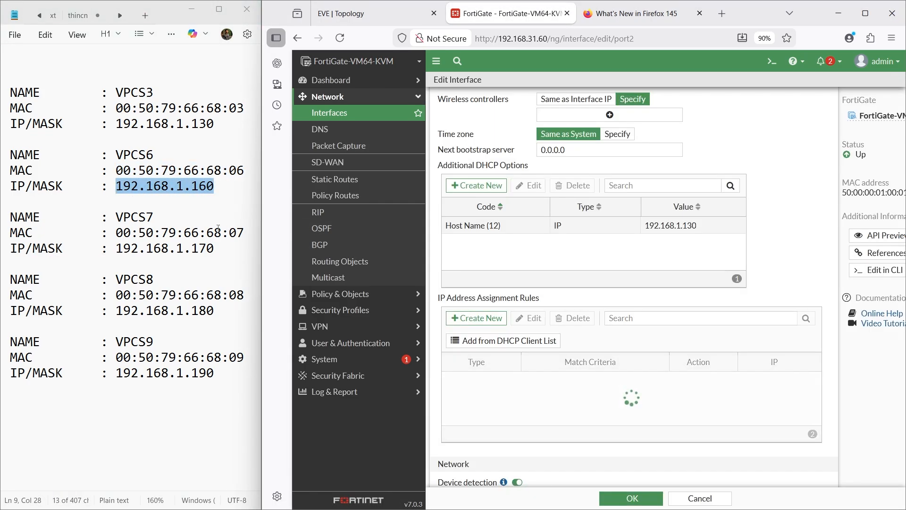
# Start a new IP address assignment rule of type MAC Address with the description VPCS7, copied from Notepad
pyautogui.click(484, 319)
pyautogui.moveTo(154, 218); pyautogui.dragTo(114, 218)
pyautogui.hotkey('ctrl', 'c')
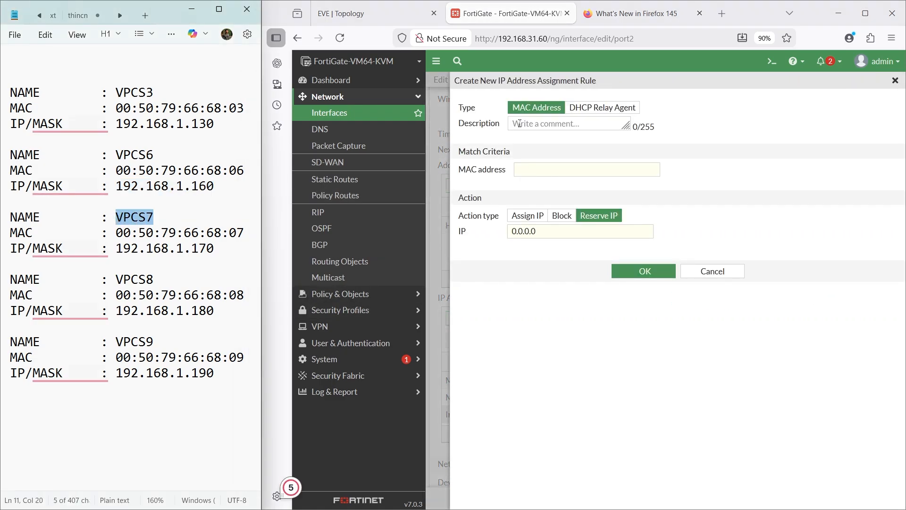
pyautogui.click(519, 124)
pyautogui.hotkey('ctrl', 'v')
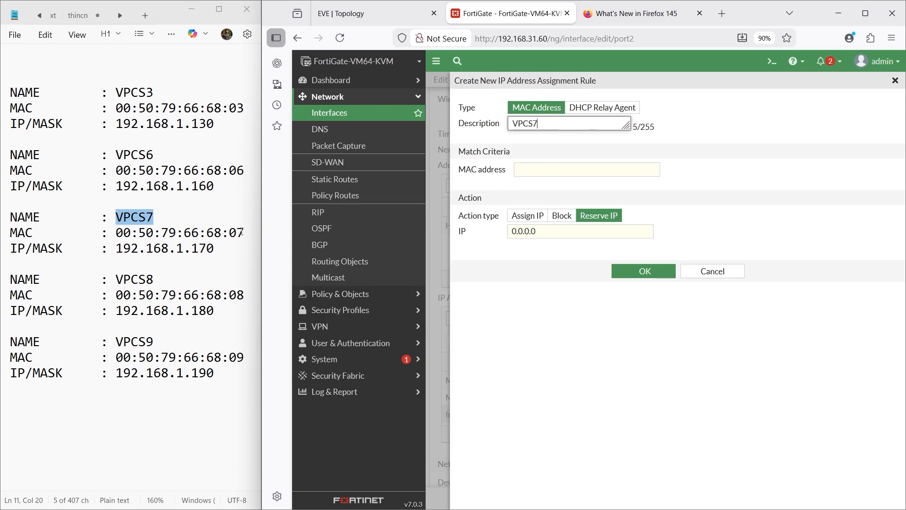
# Copy the VPCS7 MAC address 00:50:79:66:68:07 from Notepad into the rule's match criteria
pyautogui.moveTo(243, 231); pyautogui.dragTo(117, 233)
pyautogui.hotkey('ctrl', 'c')
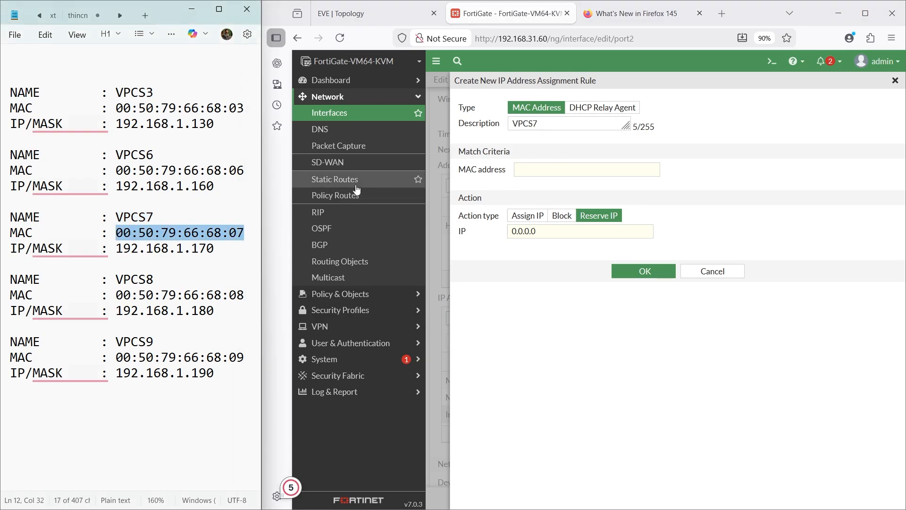
pyautogui.click(505, 170)
pyautogui.hotkey('ctrl', 'v')
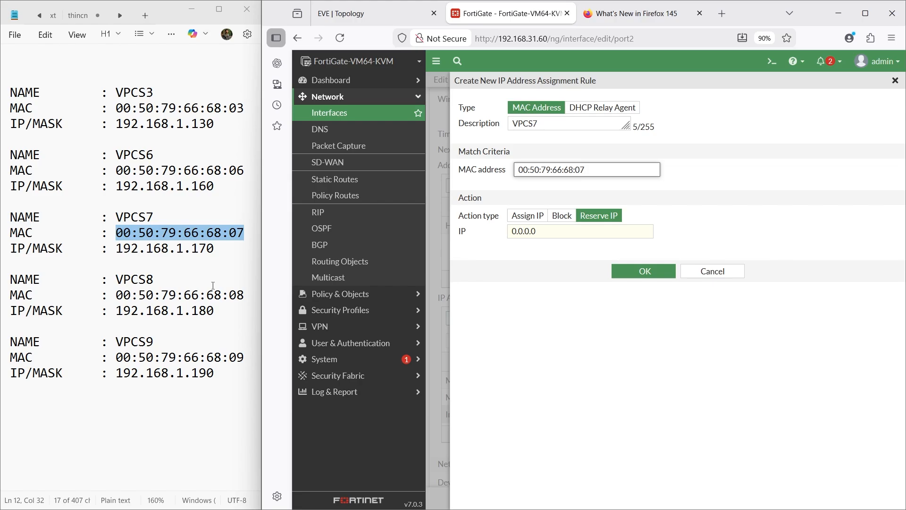
# Set the VPCS7 rule's reserved IP to 192.168.1.170, copied from Notepad, and confirm the rule
pyautogui.moveTo(217, 250); pyautogui.dragTo(115, 255)
pyautogui.hotkey('ctrl', 'c')
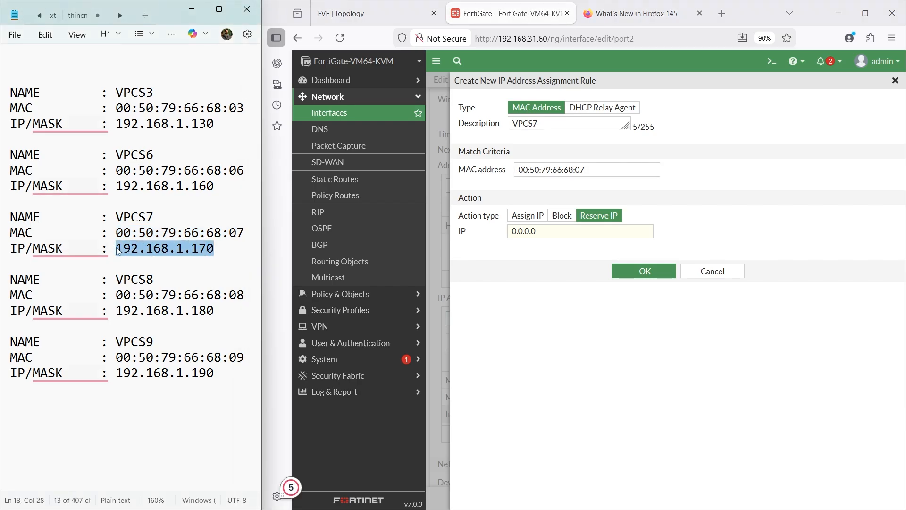
pyautogui.click(539, 234)
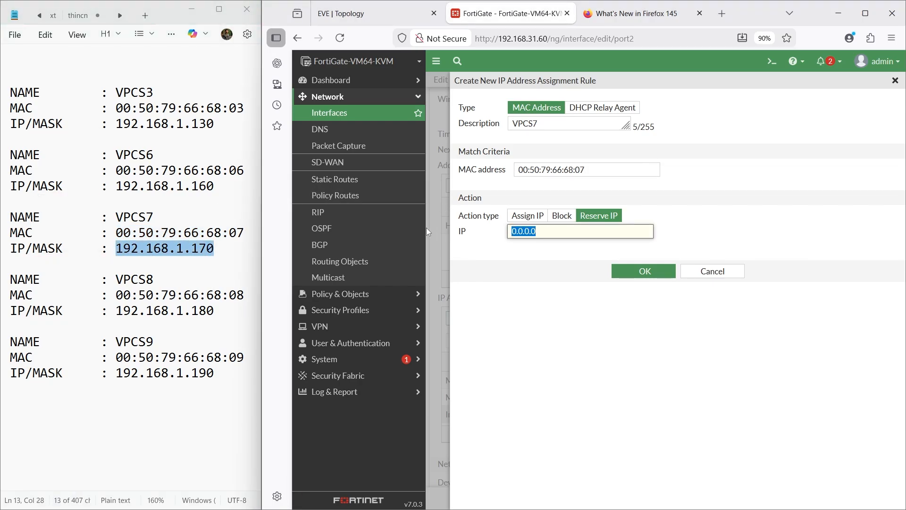
pyautogui.hotkey('ctrl', 'v')
pyautogui.click(644, 272)
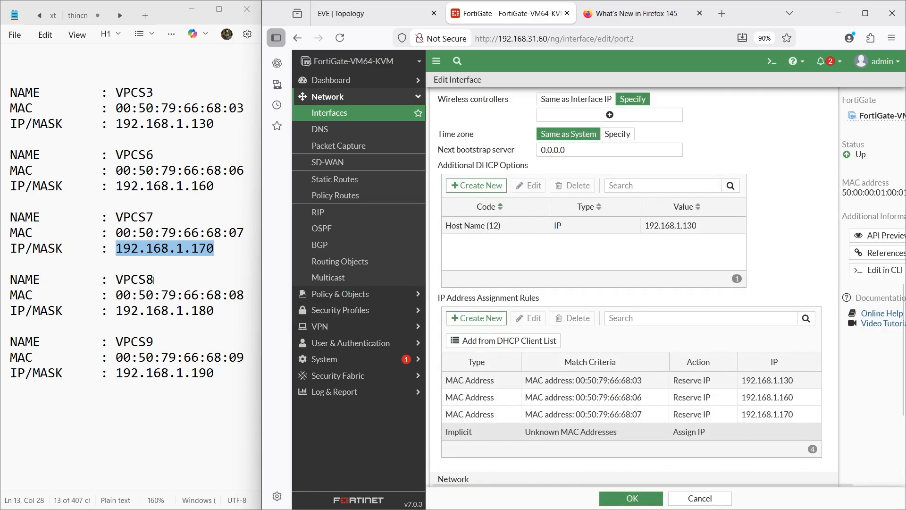
# Copy the name VPCS8 from Notepad into the description of a new IP address assignment rule of type MAC Address
pyautogui.moveTo(156, 280); pyautogui.dragTo(112, 278)
pyautogui.hotkey('ctrl', 'c')
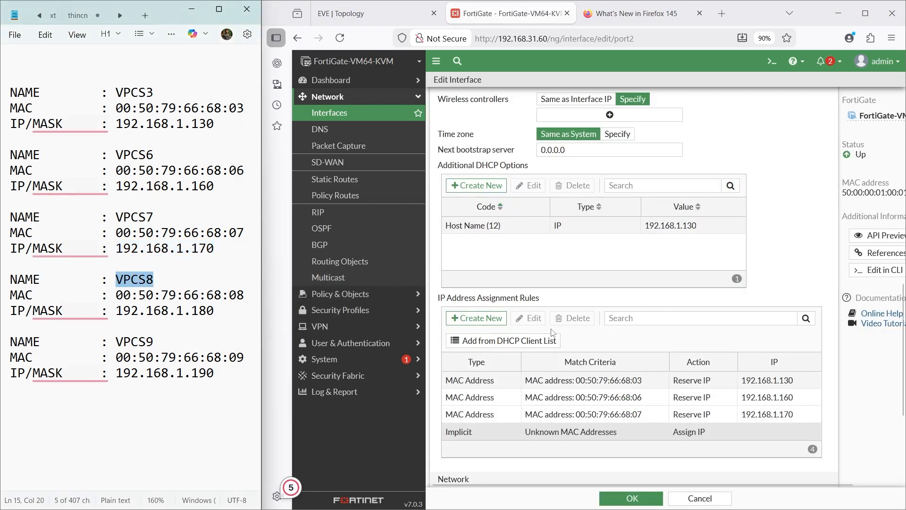
pyautogui.click(477, 318)
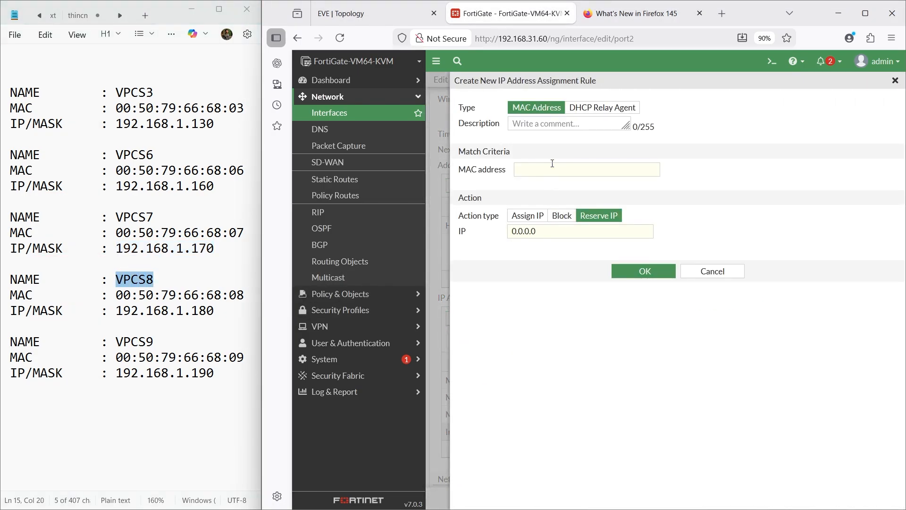
pyautogui.click(536, 122)
pyautogui.hotkey('ctrl', 'v')
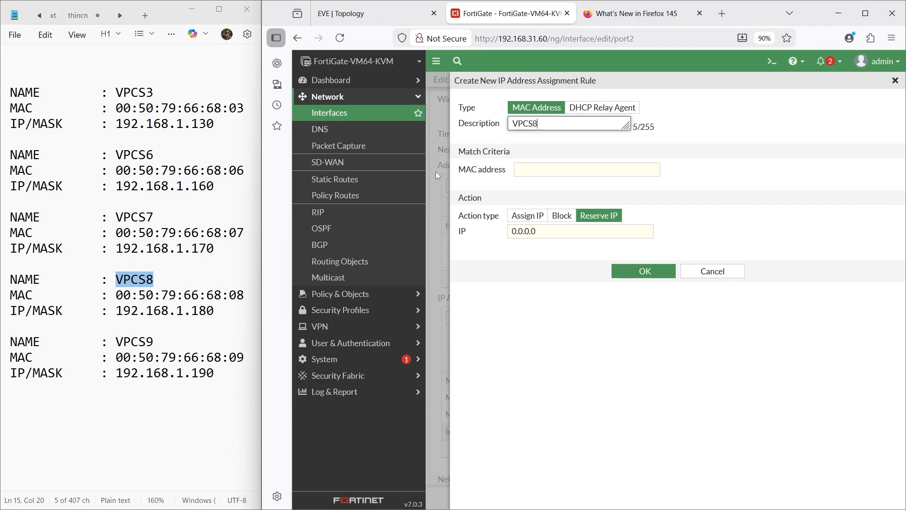
# Copy the VPCS8 MAC address 00:50:79:66:68:08 from Notepad into the rule's match criteria
pyautogui.moveTo(246, 297); pyautogui.dragTo(117, 304)
pyautogui.hotkey('ctrl', 'c')
pyautogui.click(521, 170)
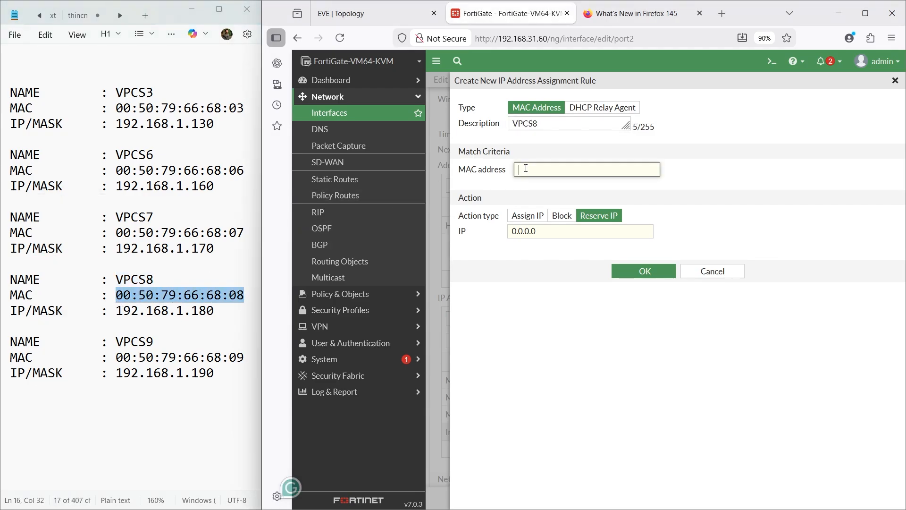
pyautogui.hotkey('ctrl', 'v')
# Set the VPCS8 rule's reserved IP to 192.168.1.180, copied from Notepad, and confirm the rule
pyautogui.moveTo(215, 312); pyautogui.dragTo(114, 303)
pyautogui.hotkey('ctrl', 'c')
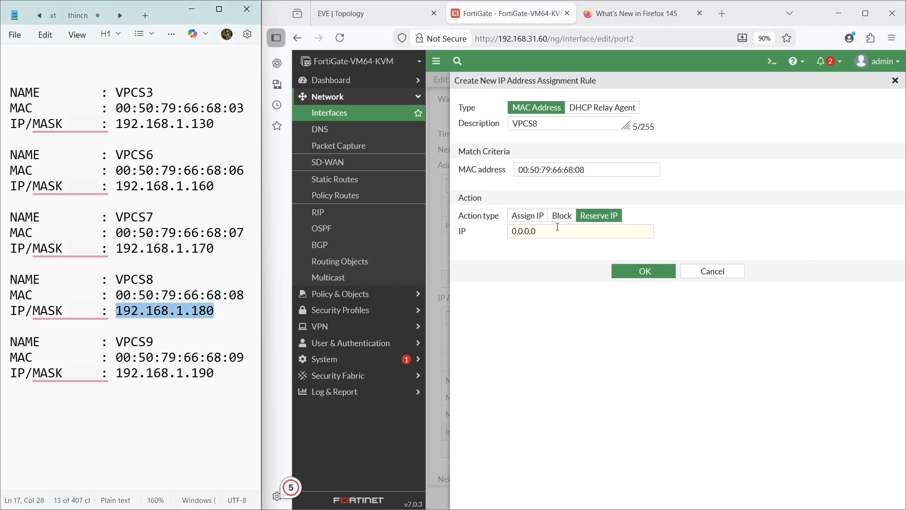
pyautogui.click(555, 231)
pyautogui.hotkey('ctrl', 'v')
pyautogui.click(670, 275)
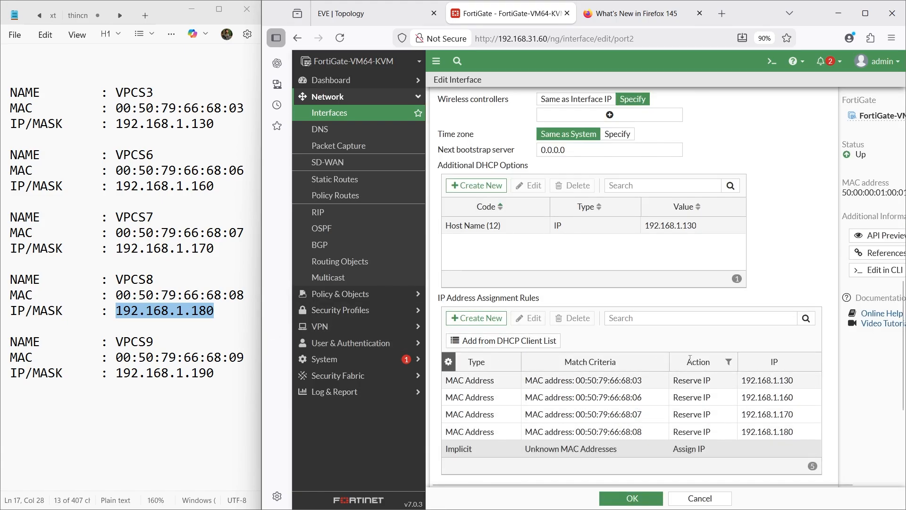
# Create another IP address assignment rule of type MAC Address and give it the description VPCS9 from the Notepad list
pyautogui.click(478, 319)
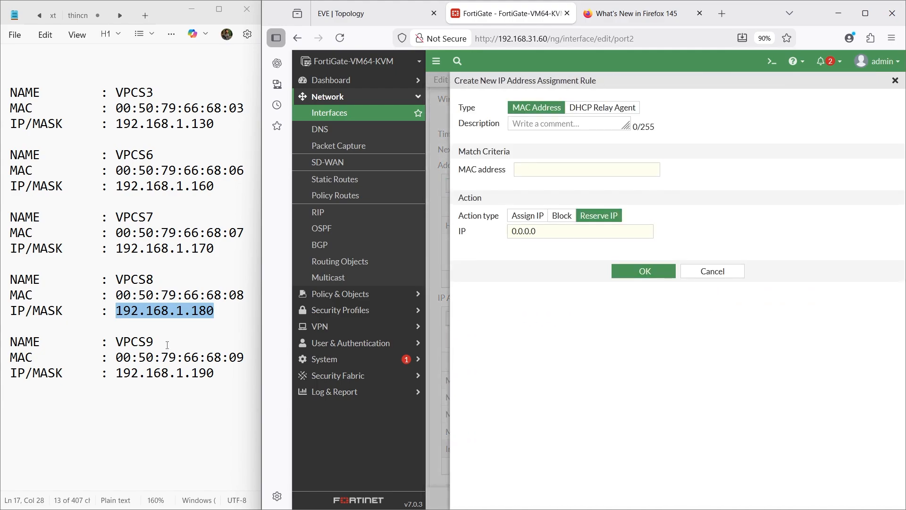
pyautogui.moveTo(166, 343); pyautogui.dragTo(102, 343)
pyautogui.click(162, 333)
pyautogui.moveTo(160, 341); pyautogui.dragTo(109, 342)
pyautogui.hotkey('ctrl', 'c')
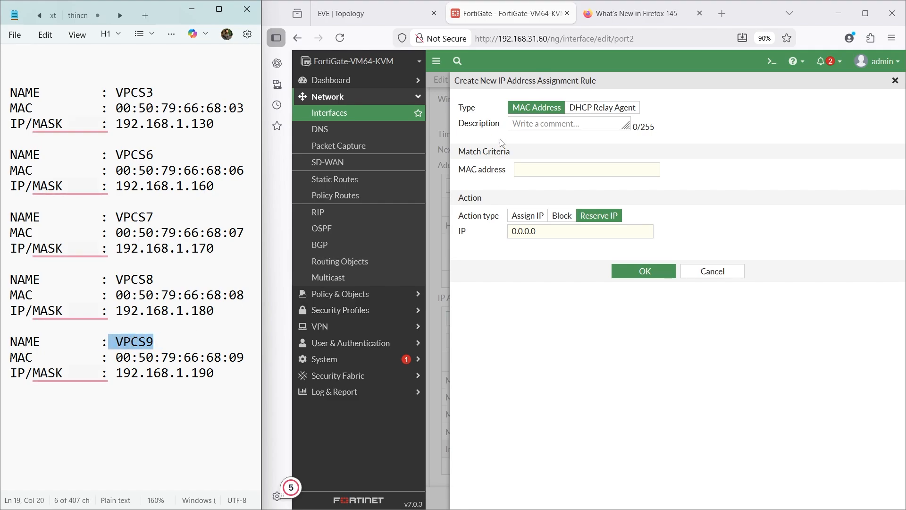
pyautogui.click(557, 123)
pyautogui.hotkey('ctrl', 'v')
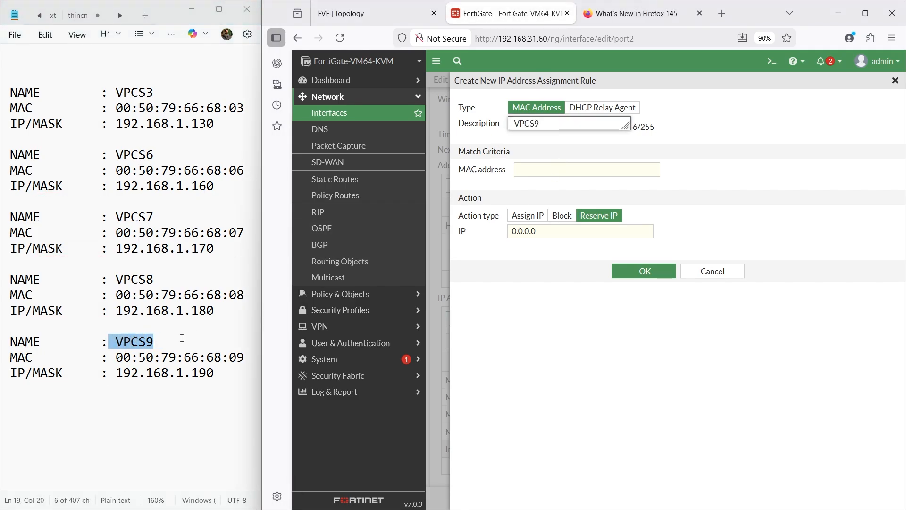
# Copy the VPCS9 MAC address 00:50:79:66:68:09 from Notepad into the rule's match criteria
pyautogui.moveTo(244, 357); pyautogui.dragTo(115, 358)
pyautogui.hotkey('ctrl', 'c')
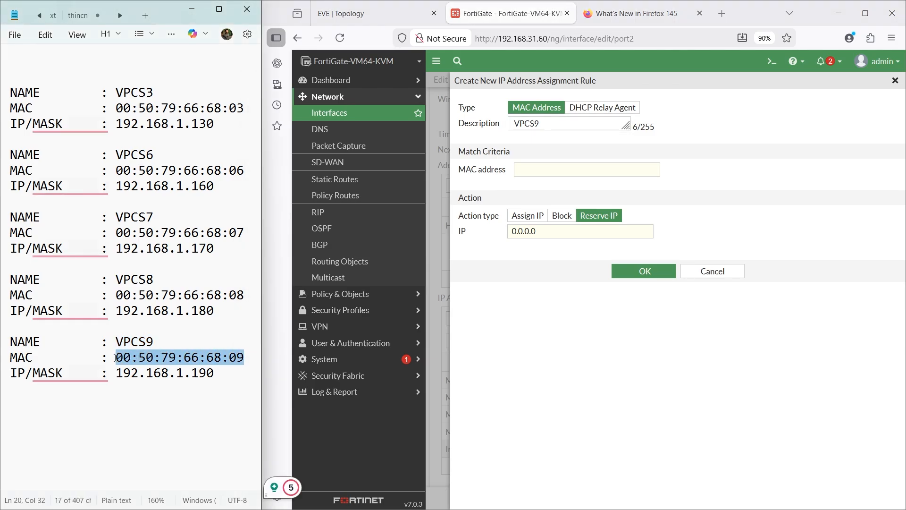
pyautogui.click(532, 170)
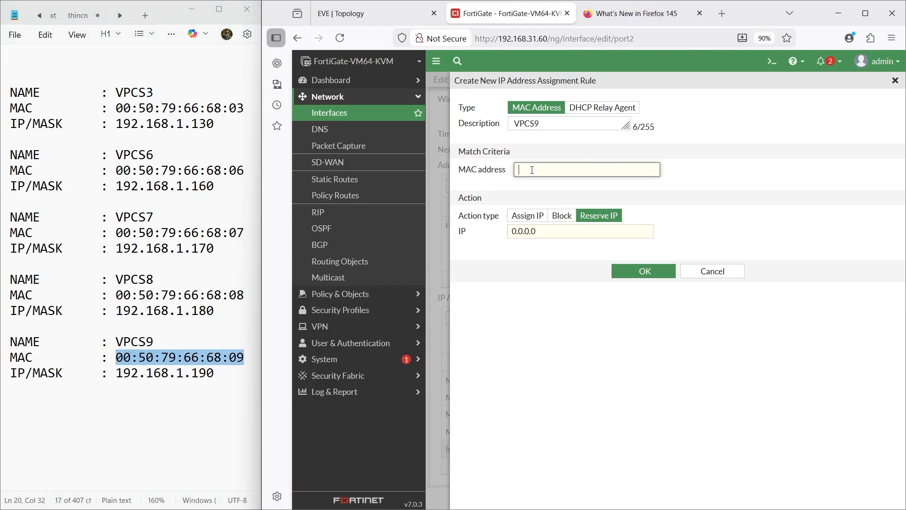
pyautogui.hotkey('ctrl', 'v')
# Set the VPCS9 rule's reserved IP to 192.168.1.190, copied from Notepad, and confirm the rule
pyautogui.moveTo(214, 373); pyautogui.dragTo(115, 375)
pyautogui.hotkey('ctrl', 'c')
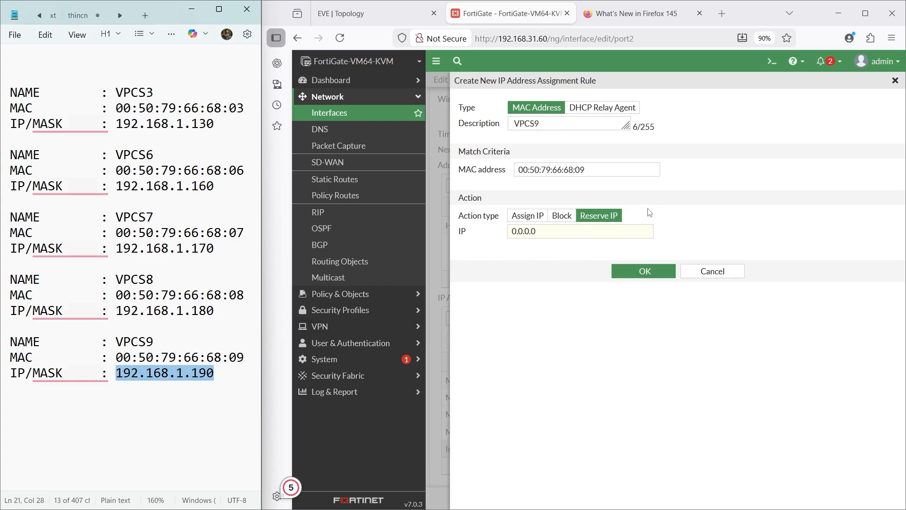
pyautogui.click(578, 231)
pyautogui.hotkey('ctrl', 'v')
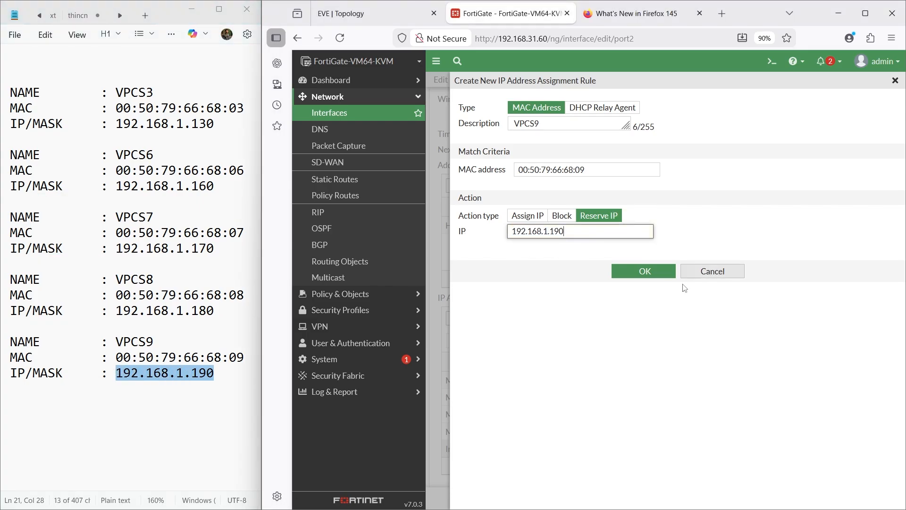
pyautogui.click(644, 272)
# Save the LAN (port2) interface settings with the new IP address assignment rules
pyautogui.scroll(-3, 587, 343)
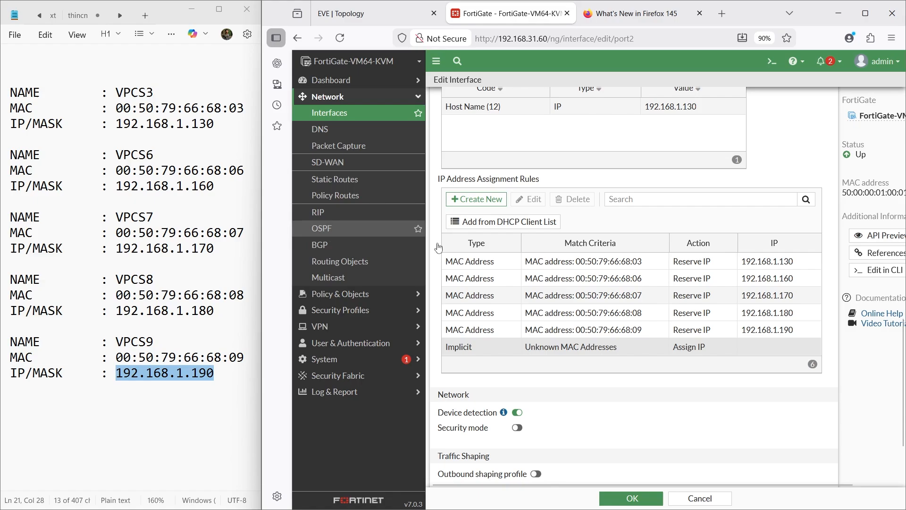
pyautogui.scroll(-3, 618, 428)
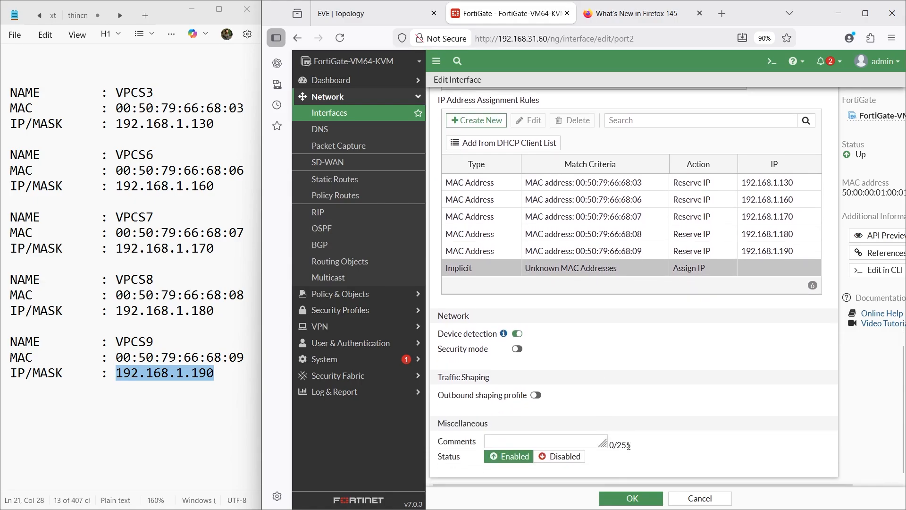
pyautogui.click(631, 500)
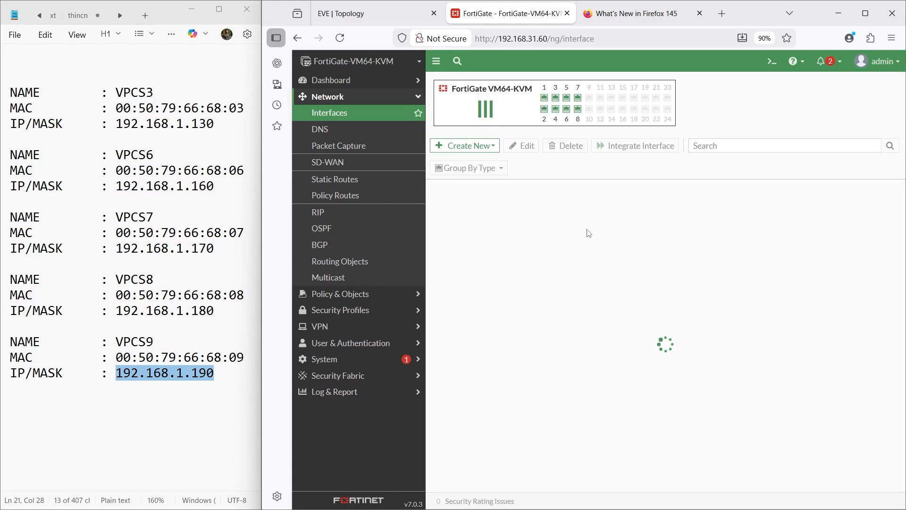
# Switch to the PuTTY console group and request a DHCP address on VPC3 with the command ip dhcp
pyautogui.moveTo(473, 506)
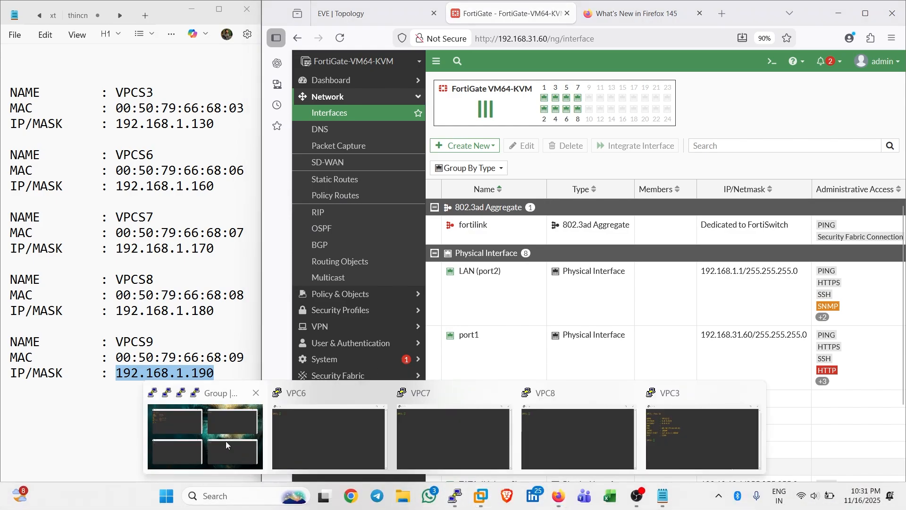
pyautogui.click(226, 441)
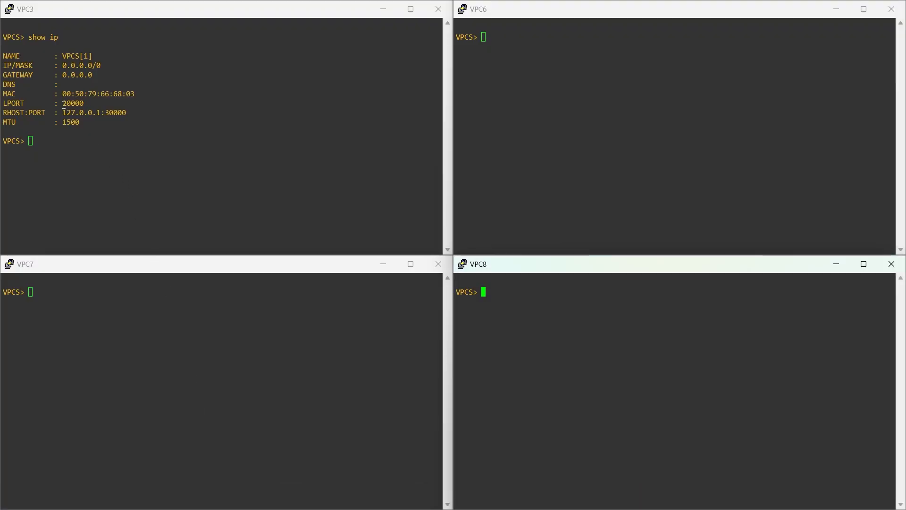
pyautogui.moveTo(82, 79); pyautogui.dragTo(65, 66)
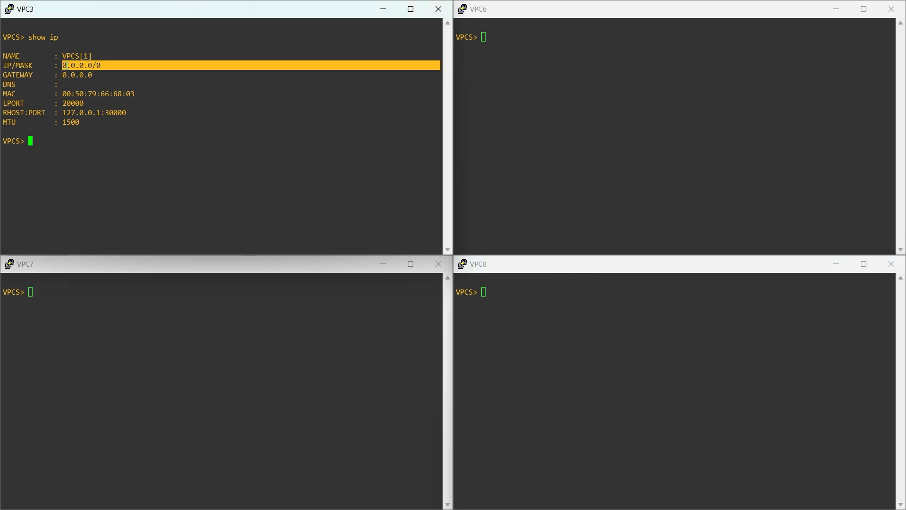
pyautogui.click(86, 155)
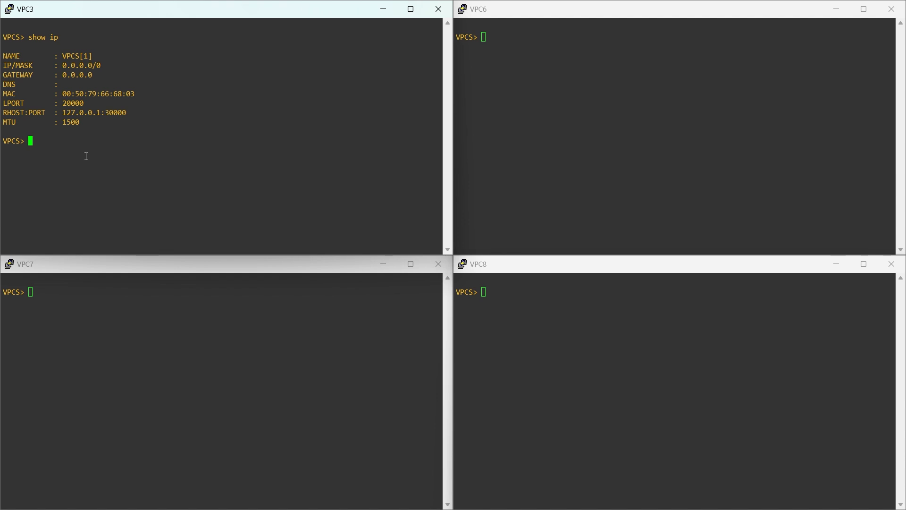
pyautogui.write('ip dhcp')
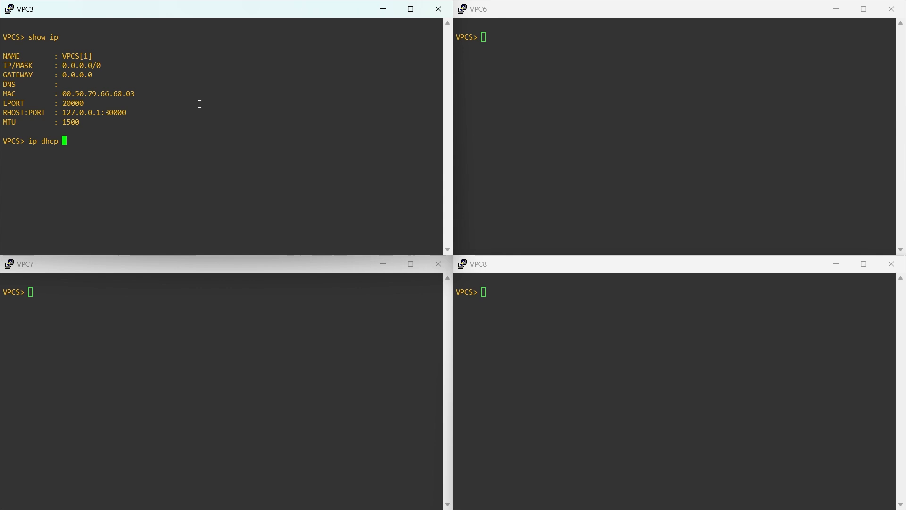
pyautogui.press('Return')
# Copy the ip dhcp command from the VPC3 console and run it on VPC6 and VPC7
pyautogui.moveTo(58, 145); pyautogui.dragTo(30, 143)
pyautogui.hotkey('ctrl', 'c')
pyautogui.click(33, 143)
pyautogui.click(472, 84)
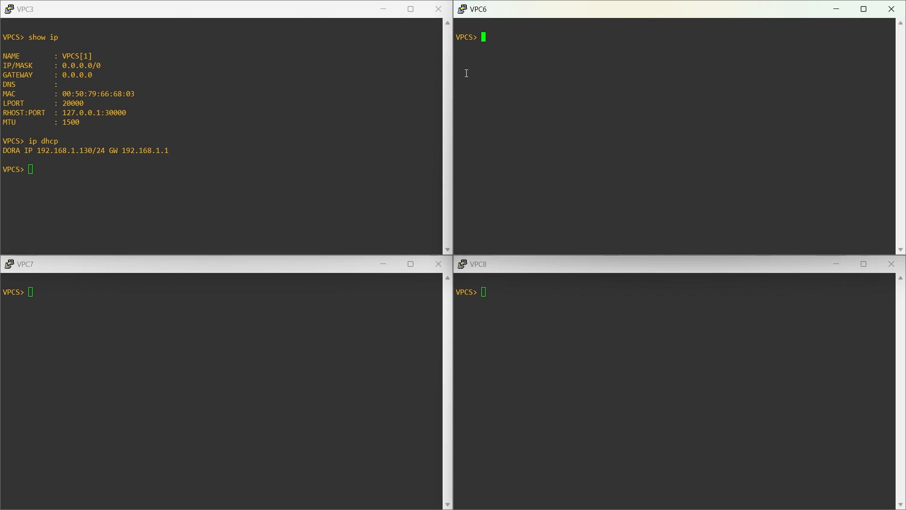
pyautogui.rightClick(467, 73)
pyautogui.press('Return')
pyautogui.rightClick(214, 372)
pyautogui.press('Return')
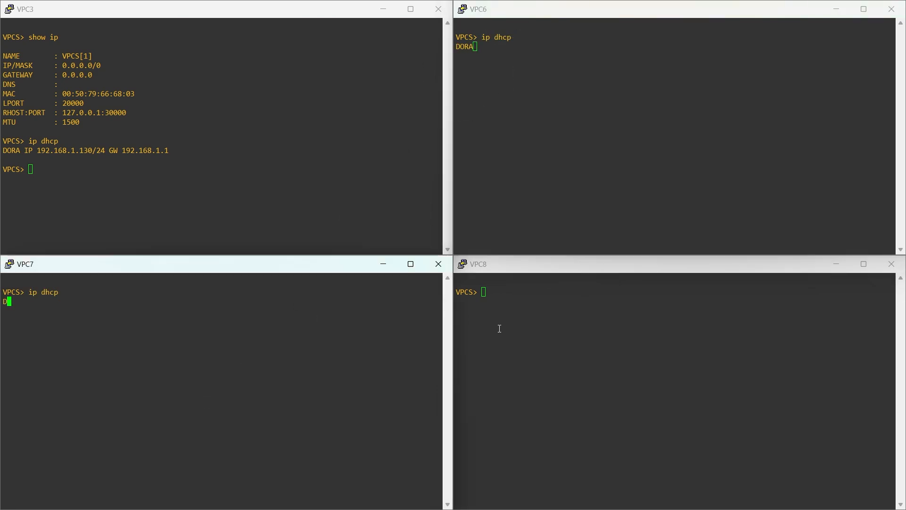
# Request a DHCP address on VPC8 by running the copied ip dhcp command in its console
pyautogui.rightClick(526, 333)
pyautogui.press('Return')
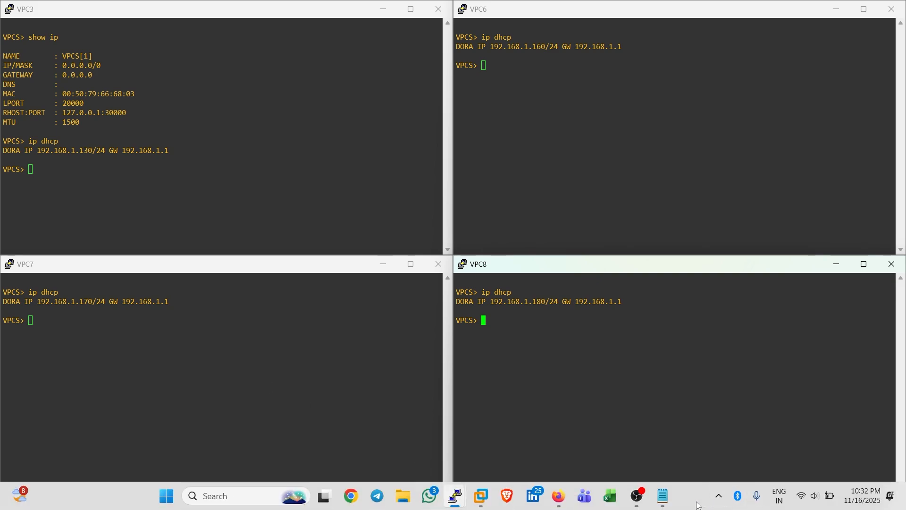
# Switch to Notepad, place its address list over the consoles, and compare the VPCS3 entry's MAC and IP with the VPC3 console
pyautogui.click(663, 496)
pyautogui.moveTo(158, 7); pyautogui.dragTo(633, 29)
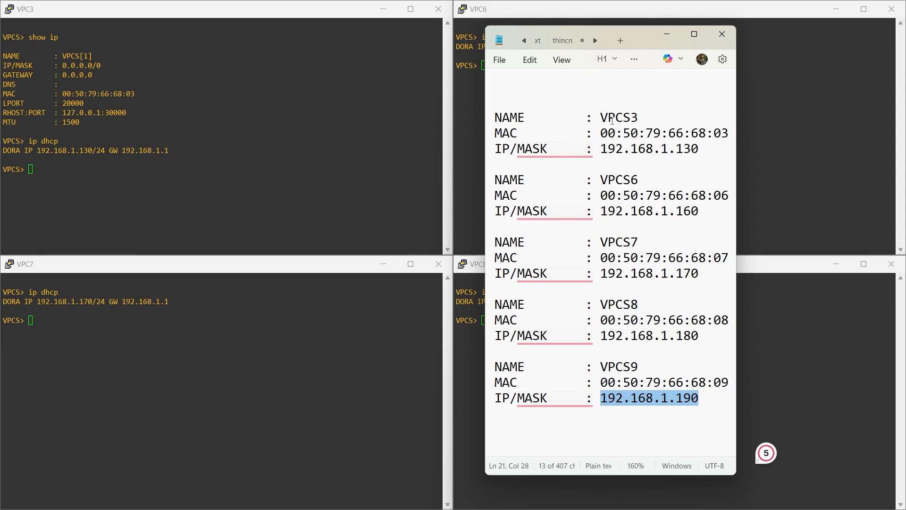
pyautogui.moveTo(641, 118); pyautogui.dragTo(602, 118)
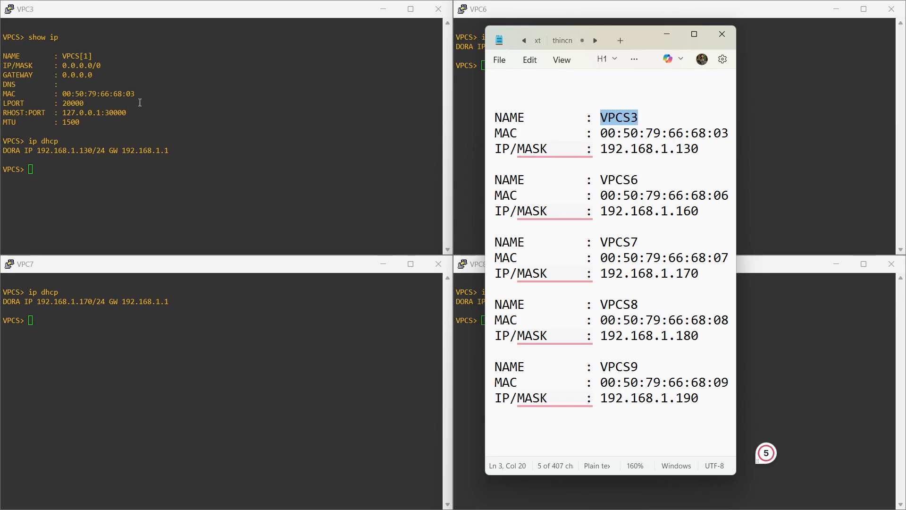
pyautogui.moveTo(140, 96); pyautogui.dragTo(132, 93)
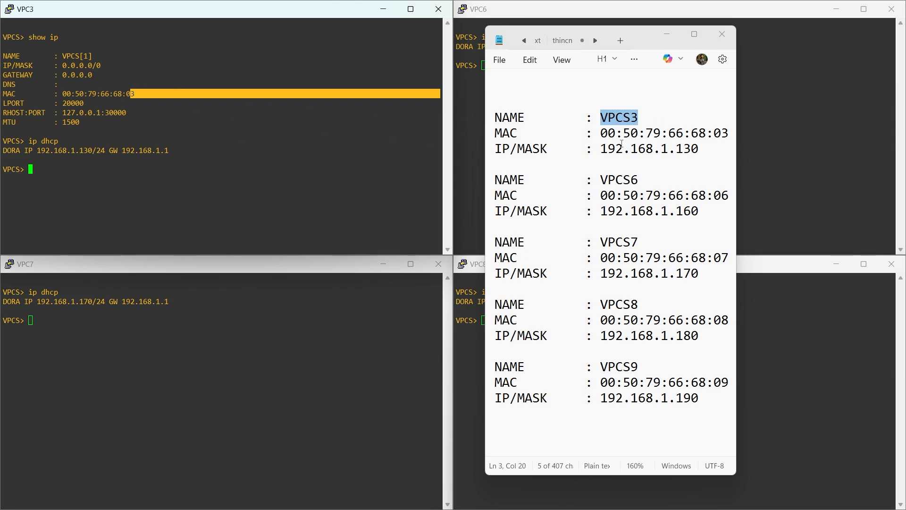
pyautogui.doubleClick(685, 151)
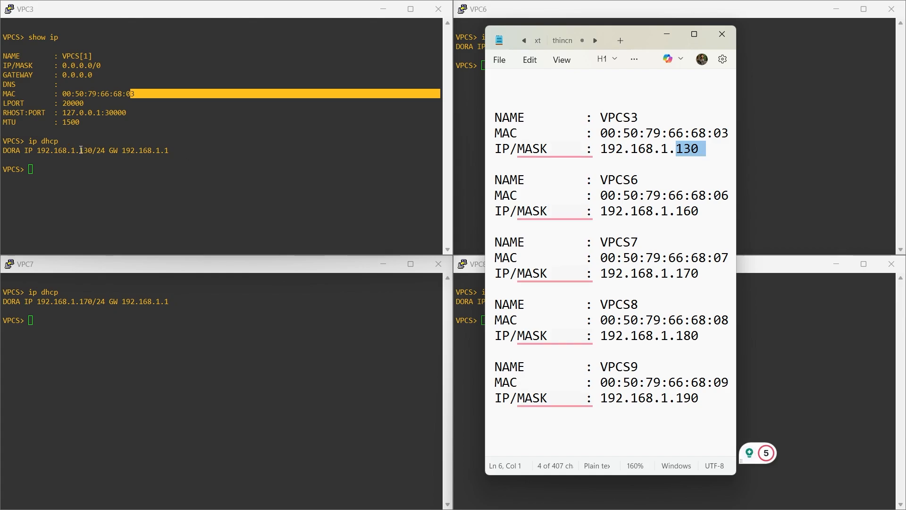
pyautogui.moveTo(79, 151); pyautogui.dragTo(102, 151)
# Run show ip on VPC3 and examine the IP/mask and gateway lines
pyautogui.click(80, 169)
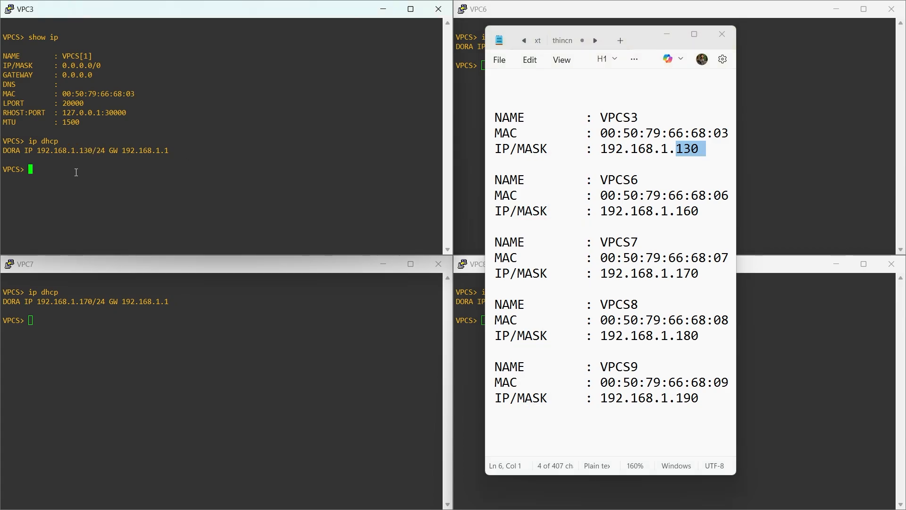
pyautogui.write('show ip')
pyautogui.press('Return')
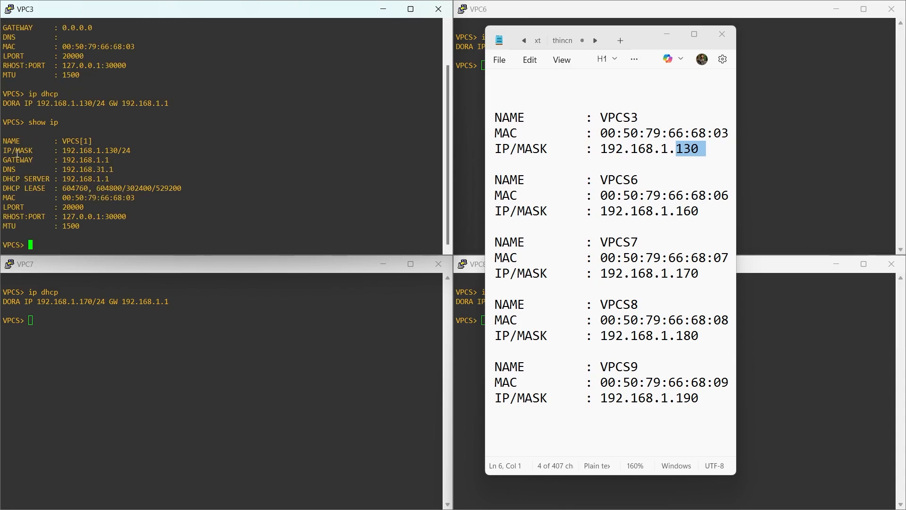
pyautogui.moveTo(5, 153); pyautogui.dragTo(106, 158)
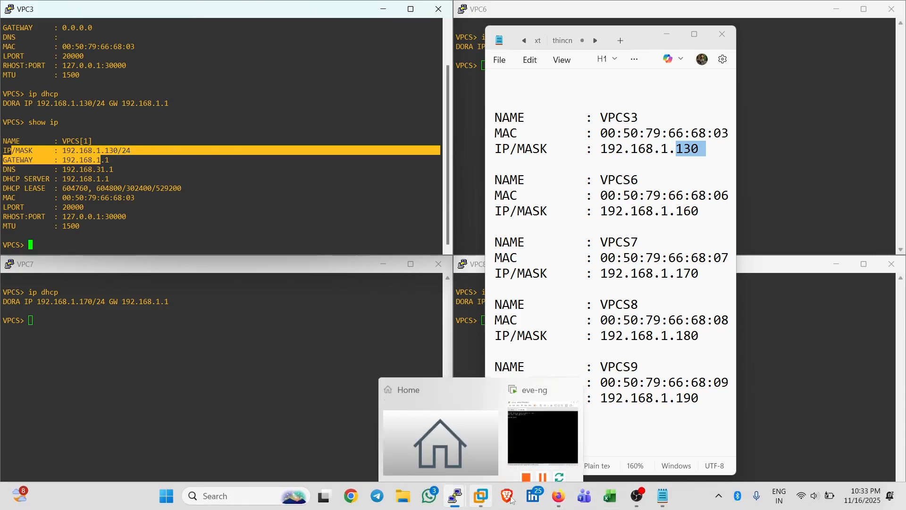
# Switch to Firefox to review the DHCP server settings of the FortiGate LAN (port2) interface, and minimise the browser
pyautogui.click(559, 496)
pyautogui.doubleClick(470, 296)
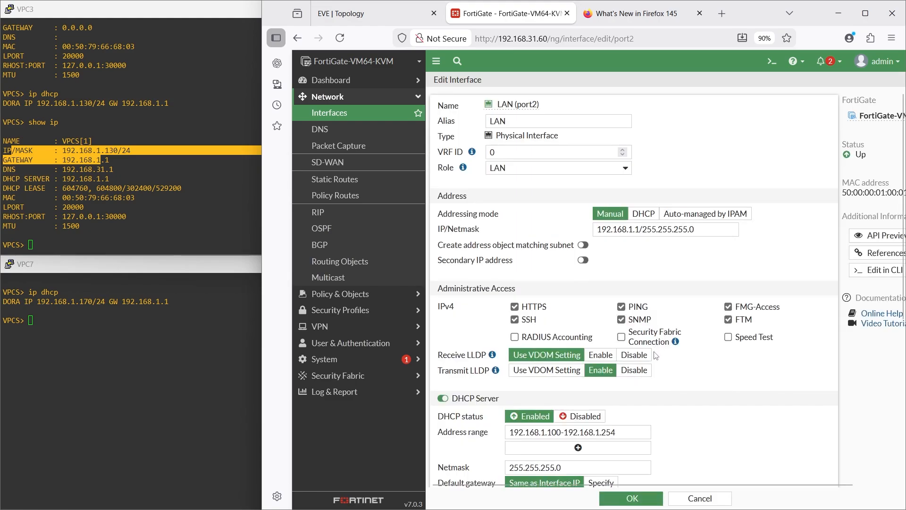
pyautogui.scroll(-6, 614, 401)
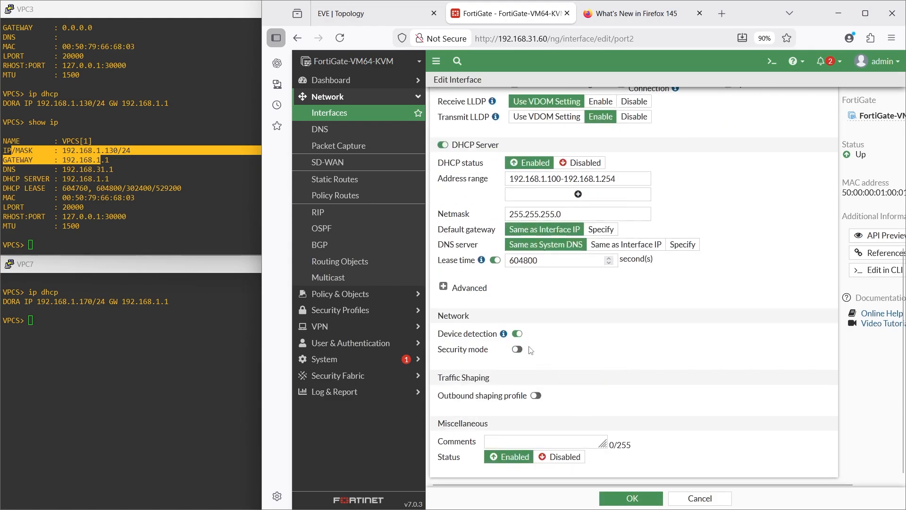
pyautogui.scroll(5, 501, 316)
pyautogui.scroll(-3, 622, 285)
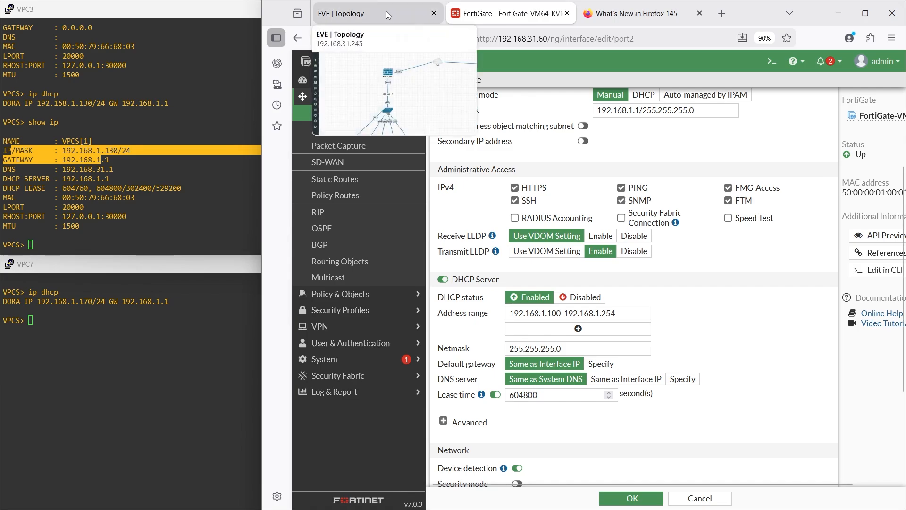
pyautogui.click(839, 13)
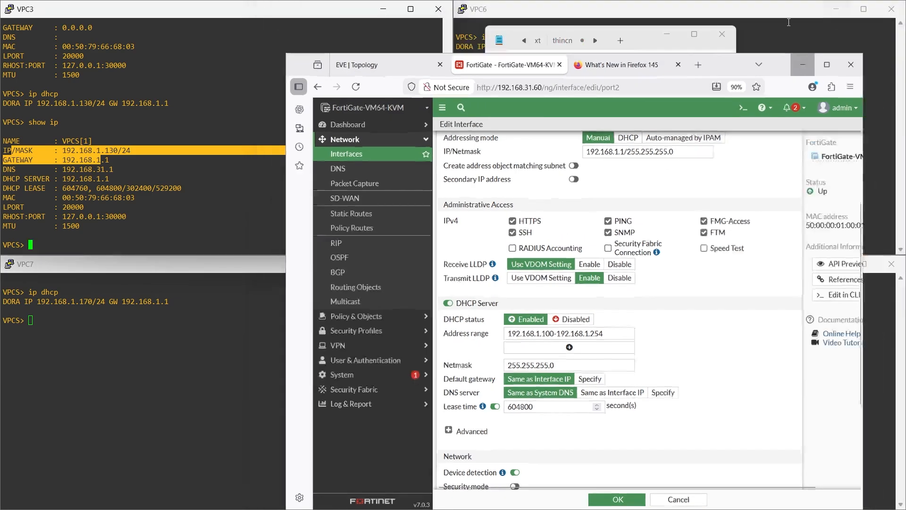
# Run show ip on VPC6 and bring the Notepad list forward to compare the VPCS6 entry
pyautogui.click(774, 77)
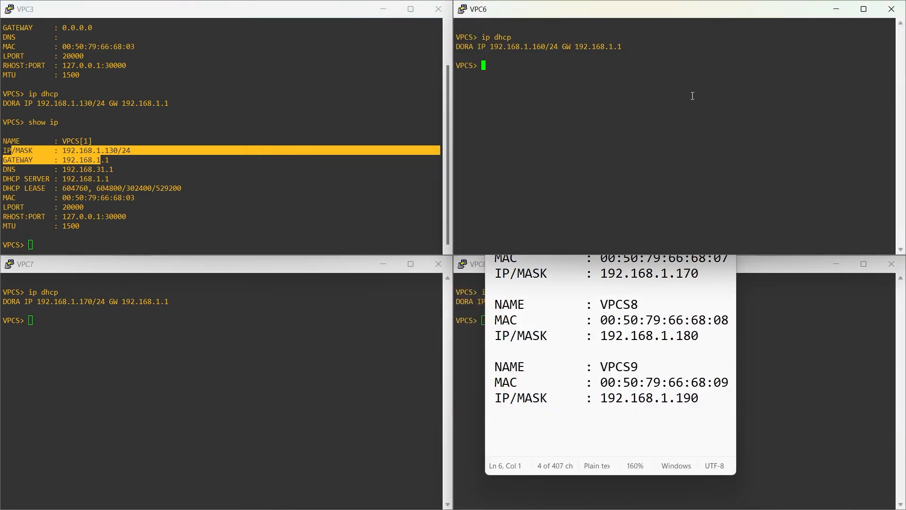
pyautogui.write('show ip')
pyautogui.press('Return')
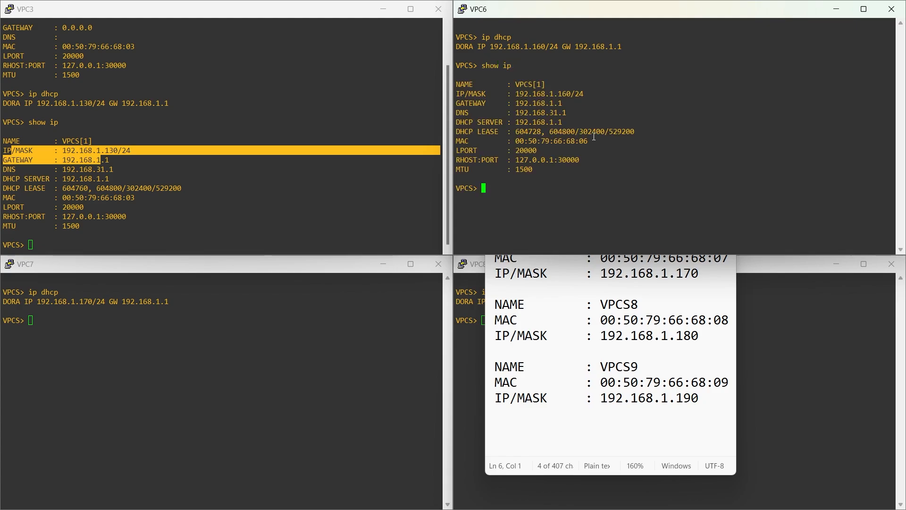
pyautogui.click(730, 382)
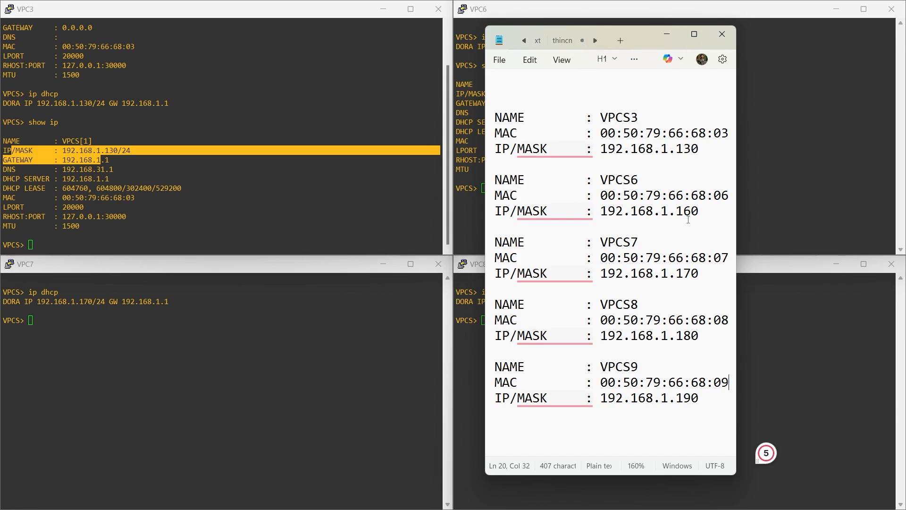
# Run show ip on VPC7 and compare its IP address with the VPCS7 entry in Notepad
pyautogui.click(293, 345)
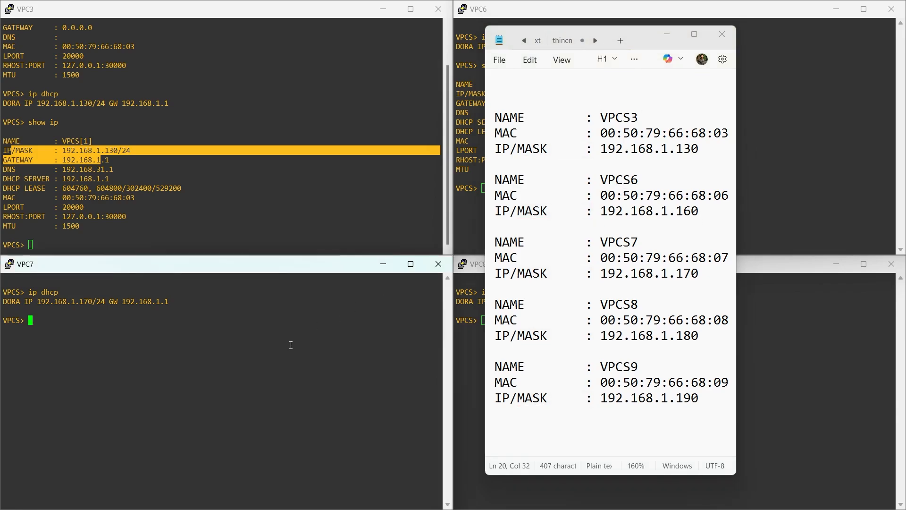
pyautogui.write('show ip')
pyautogui.press('Return')
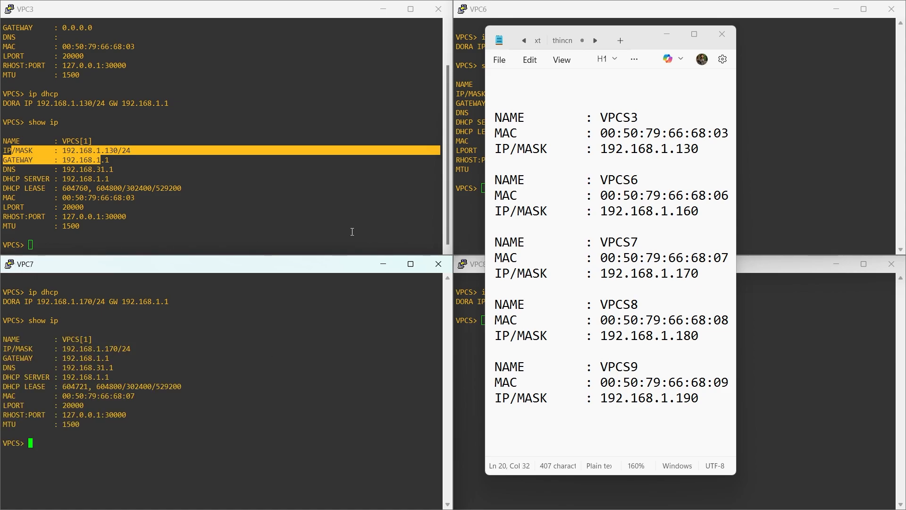
pyautogui.moveTo(579, 242); pyautogui.dragTo(757, 246)
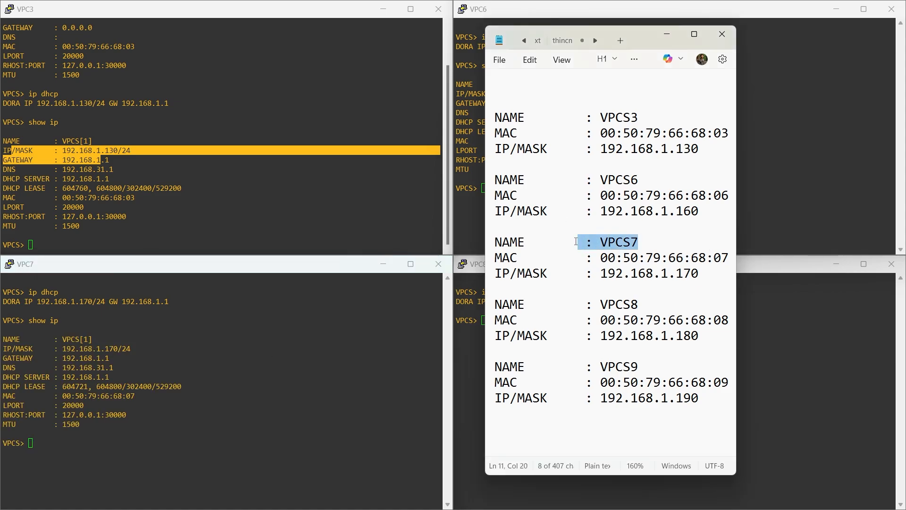
pyautogui.moveTo(704, 273); pyautogui.dragTo(683, 273)
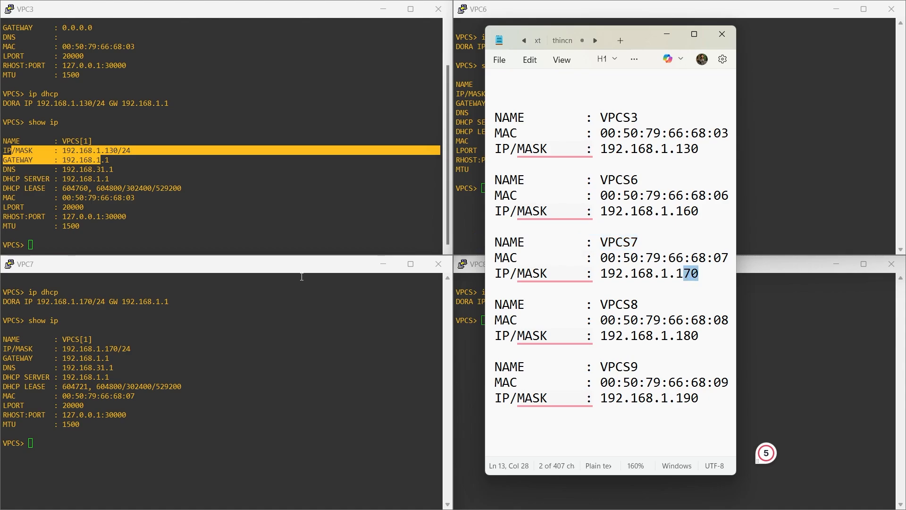
pyautogui.moveTo(96, 349); pyautogui.dragTo(122, 350)
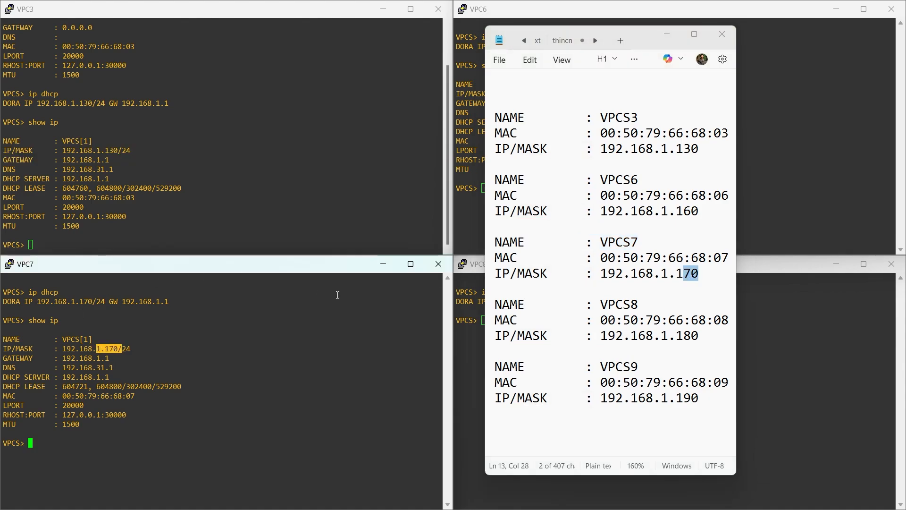
# Run show ip on VPC8 and compare its IP address with the VPCS8 entry in Notepad
pyautogui.click(764, 355)
pyautogui.write('show ip ]')
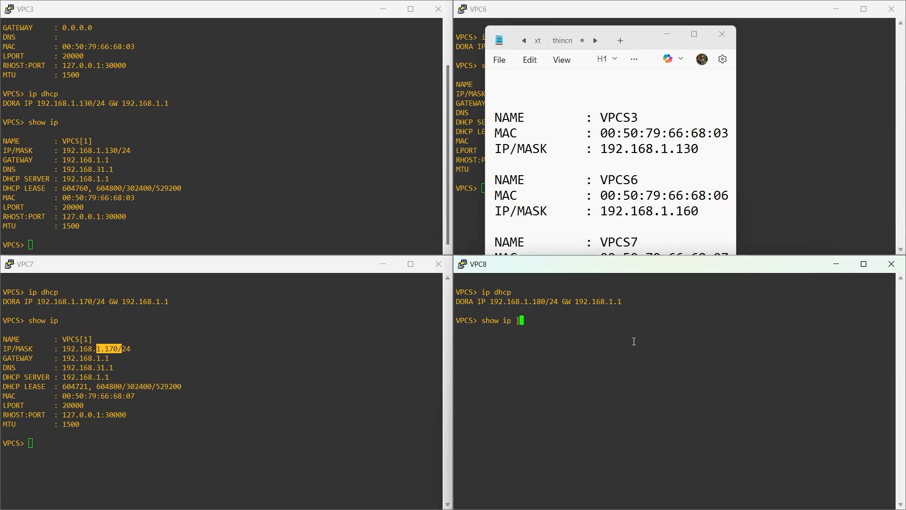
pyautogui.press('BackSpace')
pyautogui.press('Return')
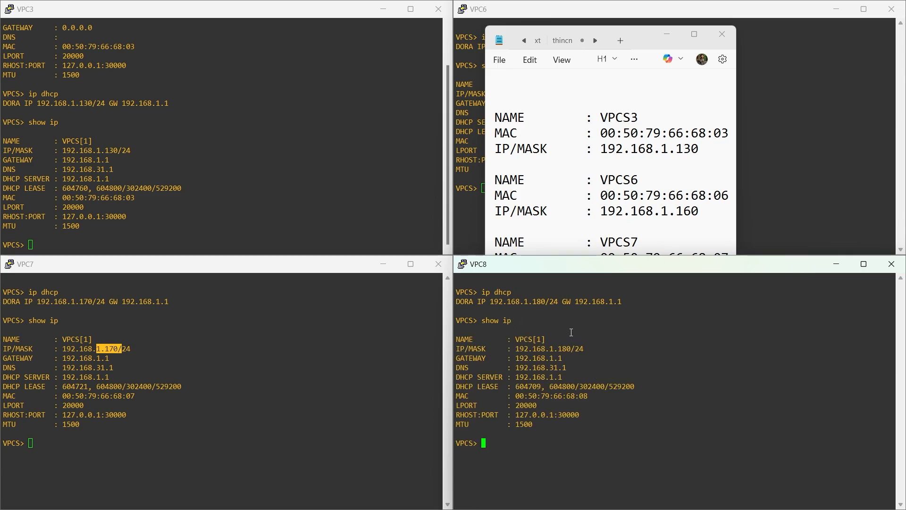
pyautogui.click(667, 182)
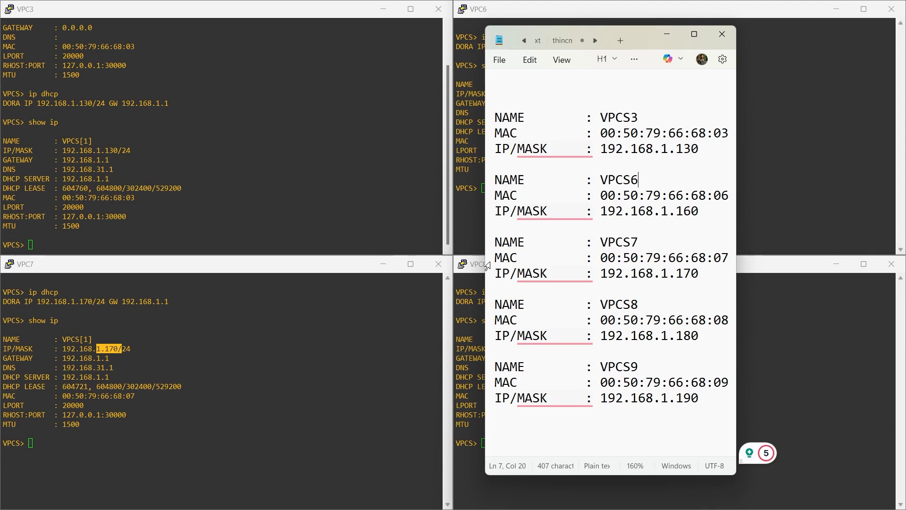
pyautogui.moveTo(705, 346); pyautogui.dragTo(644, 336)
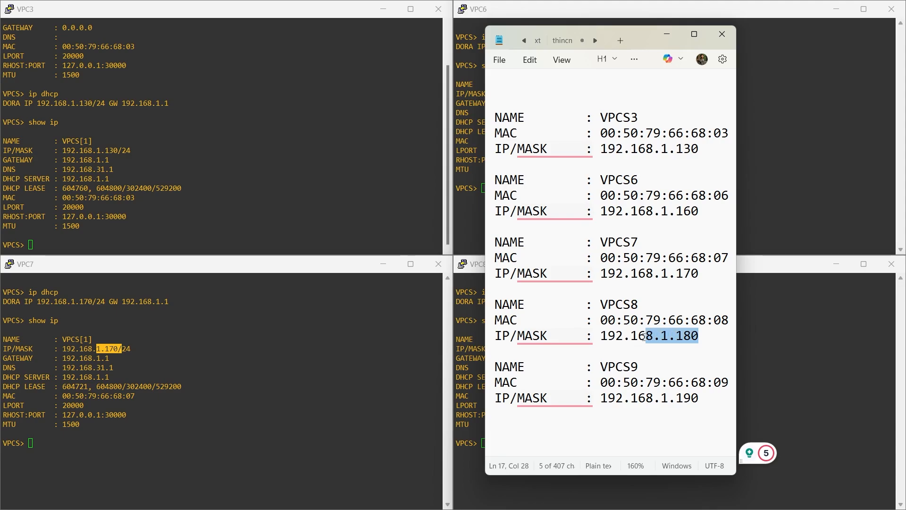
pyautogui.click(795, 335)
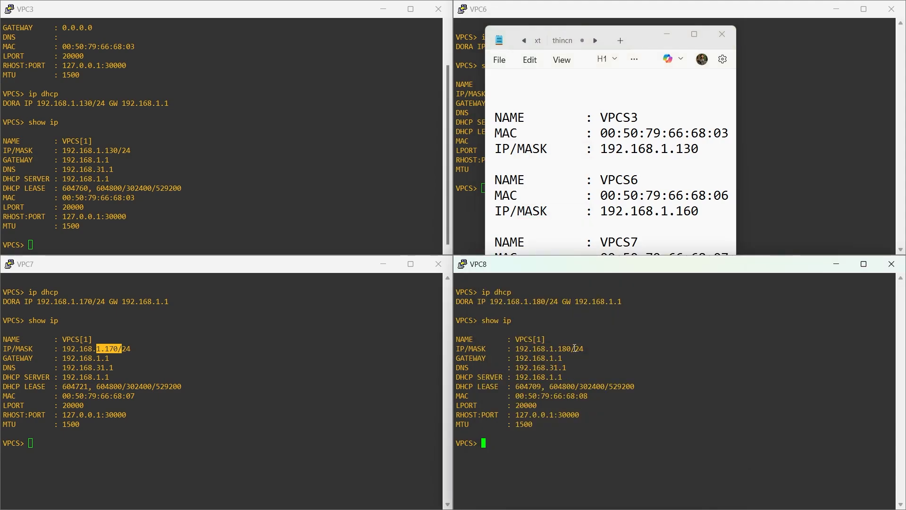